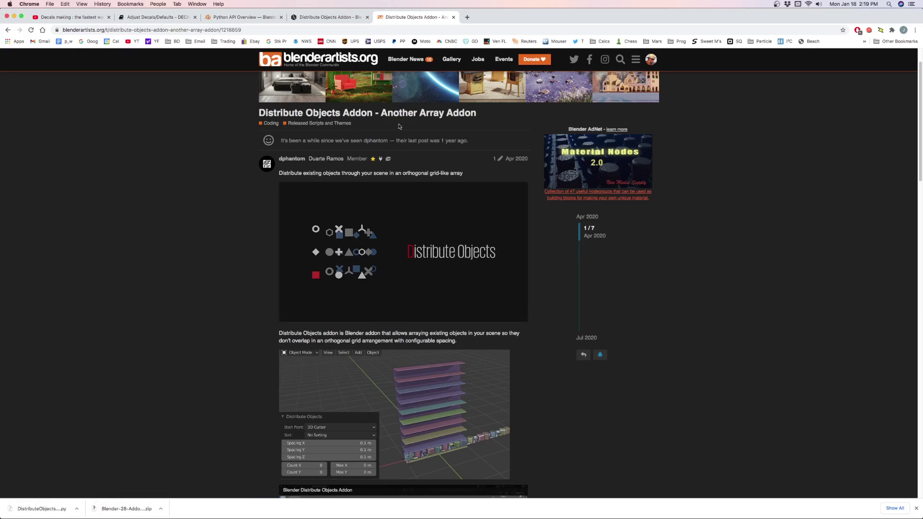
Review the $4 Distribute Objects Addon page on Blender Market, including its Documentation tab.
scroll(243, 186, down, 3)
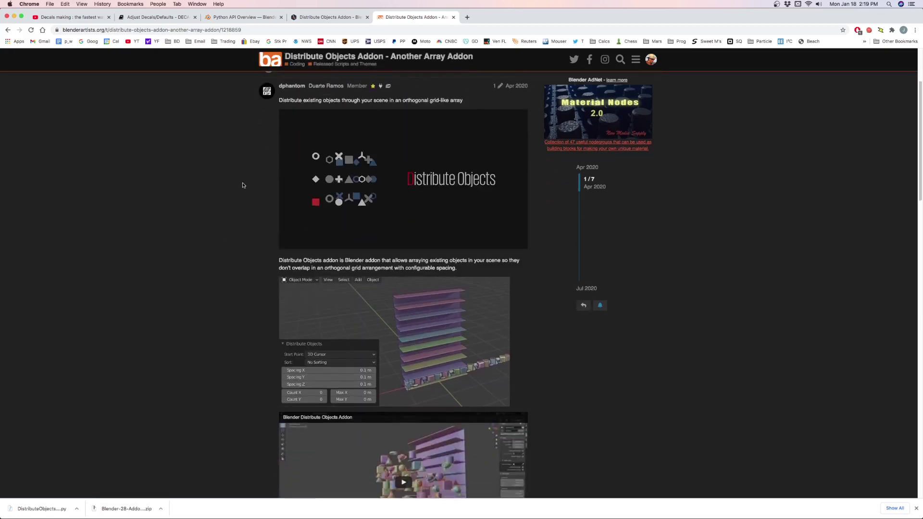
scroll(243, 185, down, 10)
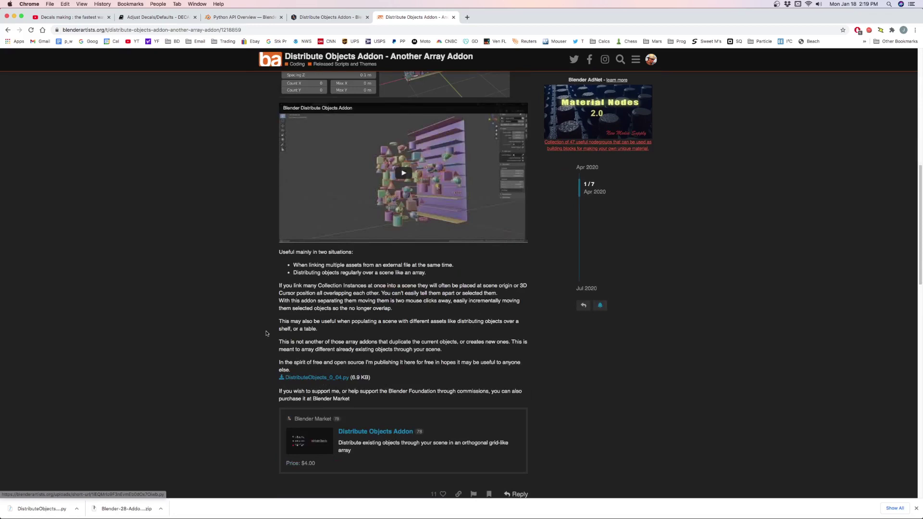
scroll(235, 308, down, 3)
scroll(236, 305, up, 9)
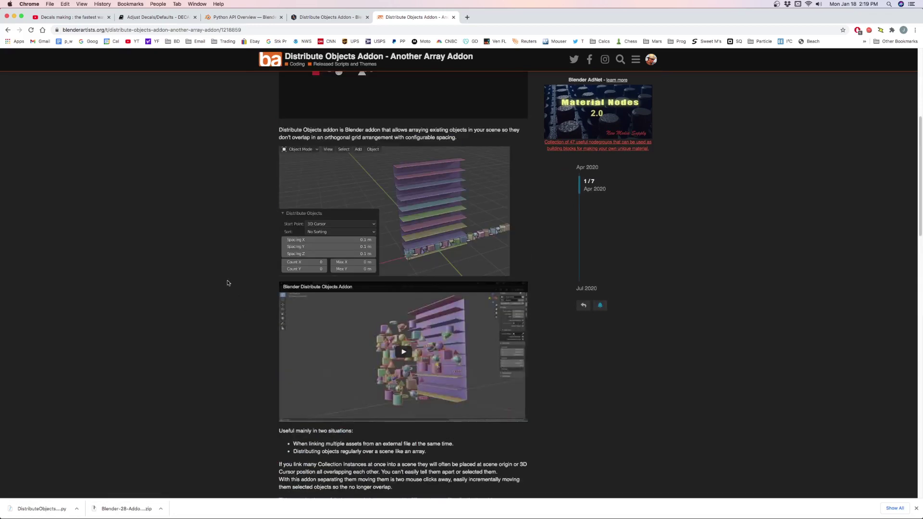
click(344, 20)
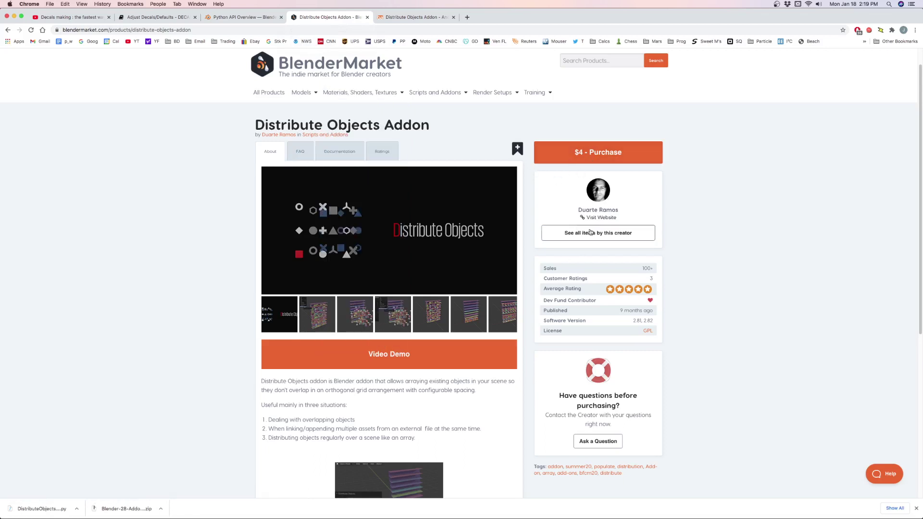
scroll(404, 244, down, 5)
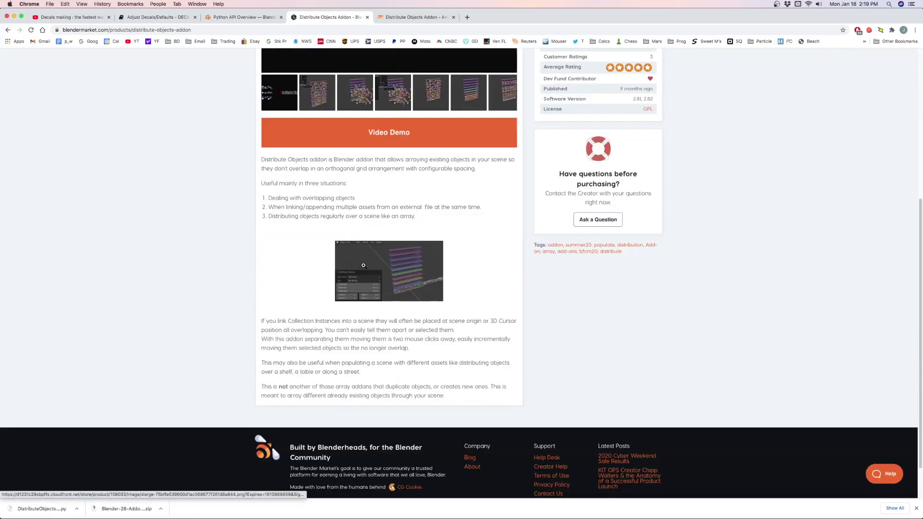
scroll(406, 268, up, 5)
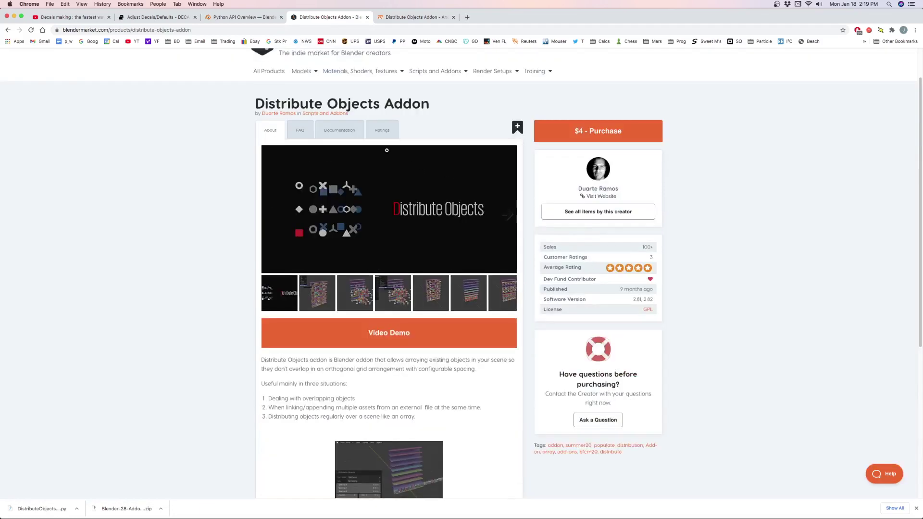
click(338, 134)
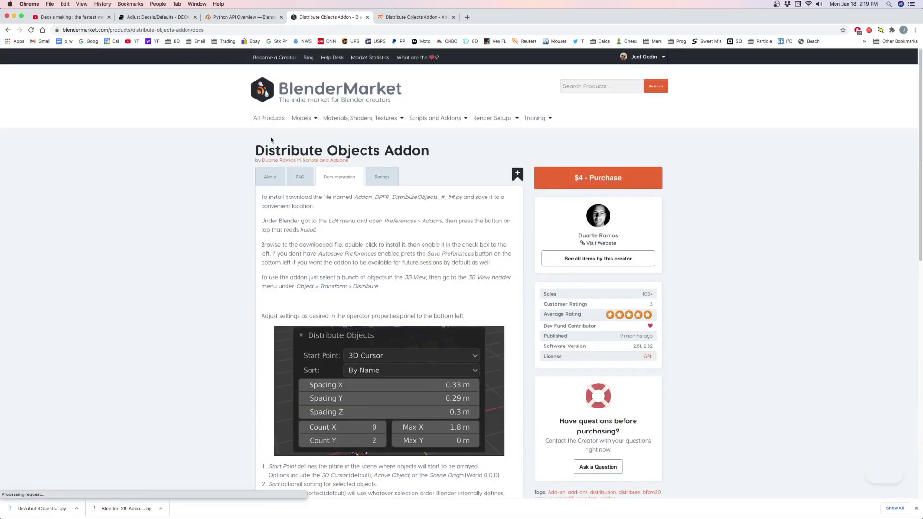
click(272, 179)
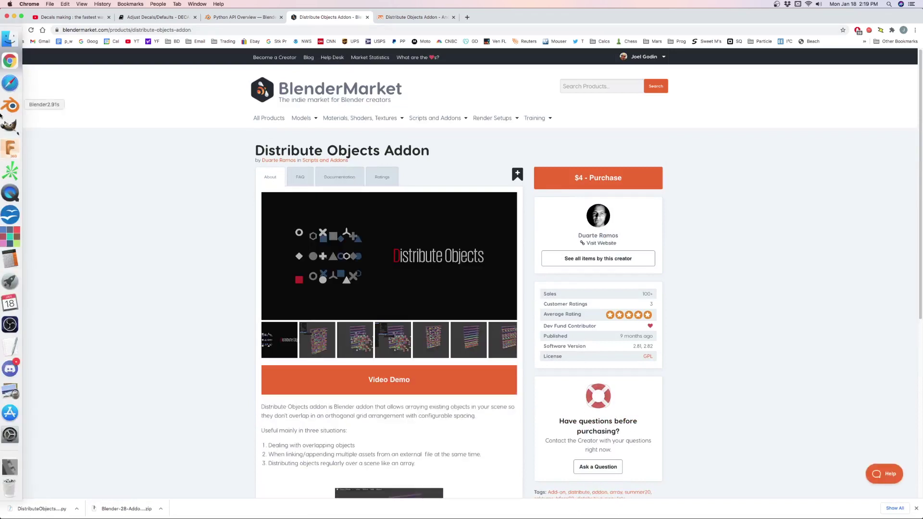
In Blender, make six in-place duplicates of the cube.
click(12, 105)
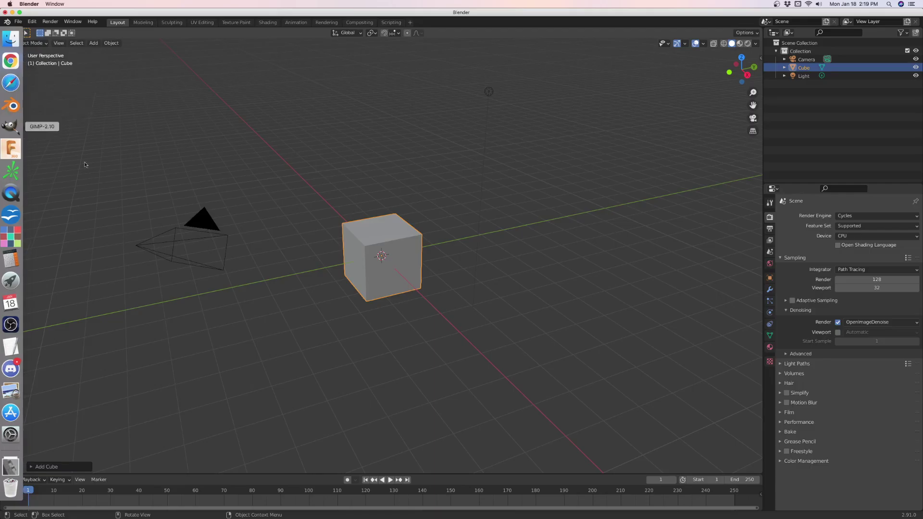
key(shift+d)
click(405, 234)
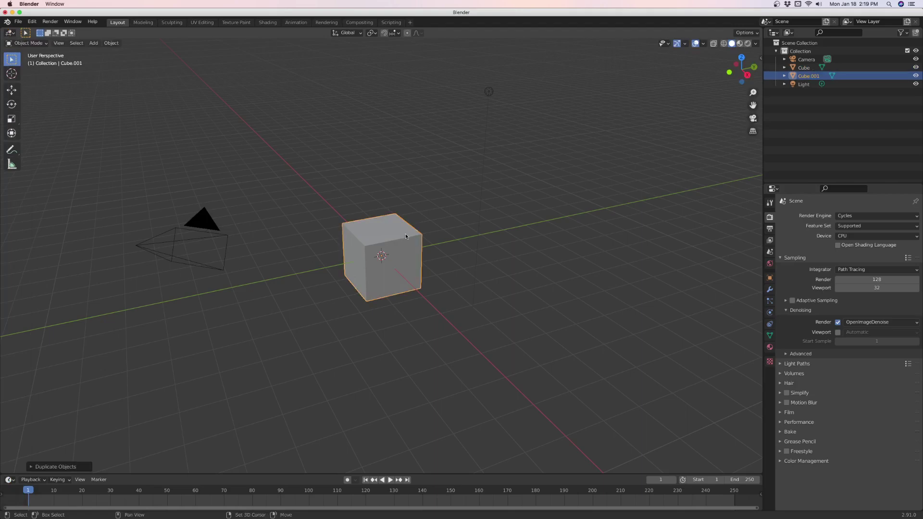
key(shift+d)
click(405, 234)
key(shift+d)
click(405, 234)
key(shift+d)
click(405, 236)
key(shift+d)
click(405, 236)
key(shift+d)
click(405, 236)
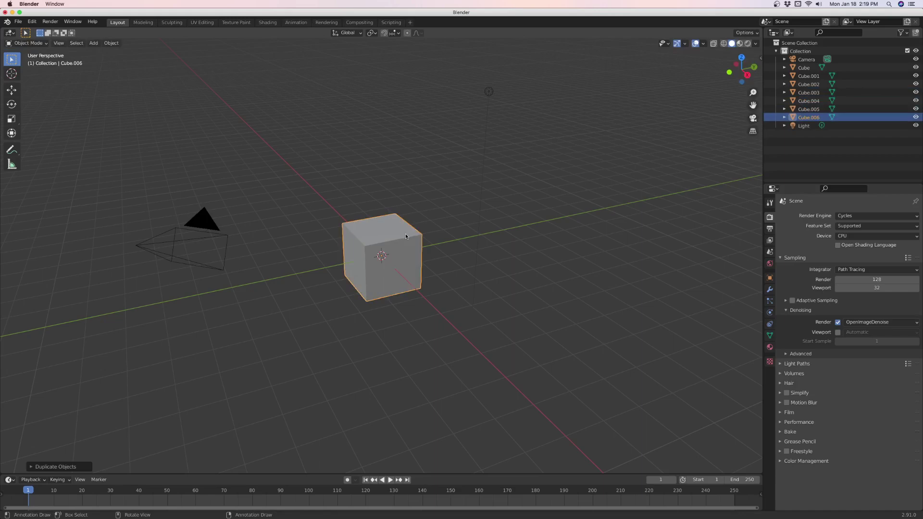
Add a UV sphere and move it to the right of the cube.
key(shift+a)
mouse_move(408, 239)
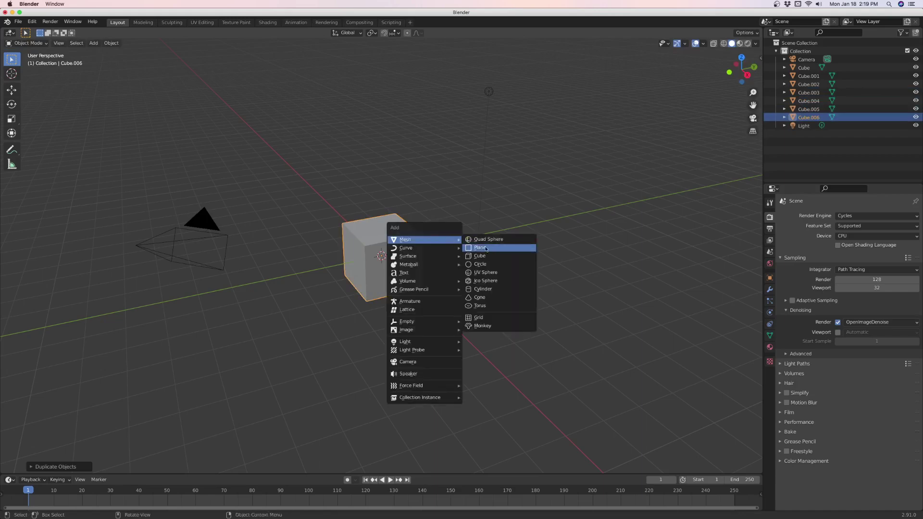
click(491, 272)
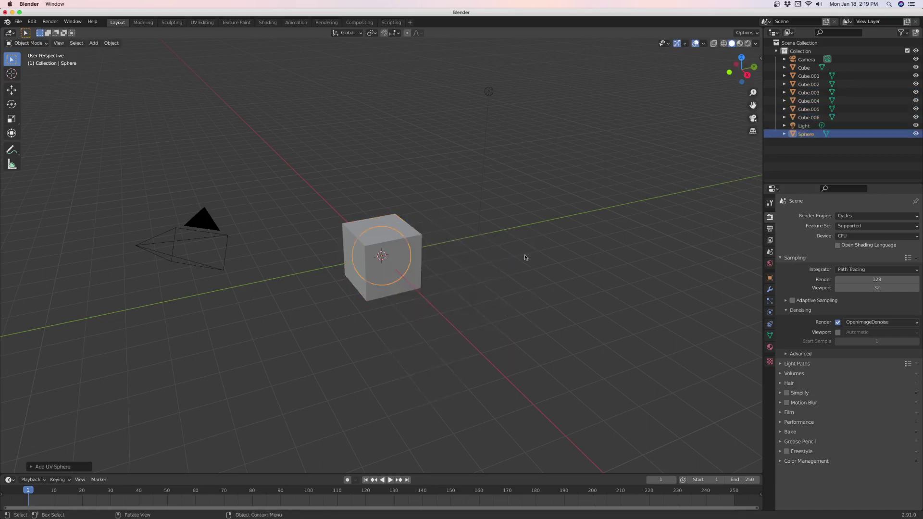
key(g)
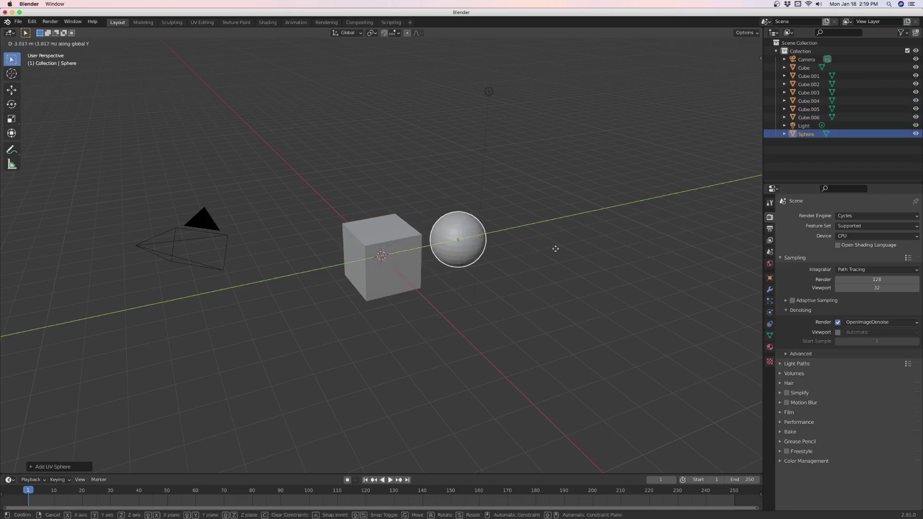
click(559, 251)
Make in-place copies of the sphere, stacked on the original.
key(shift+d)
right_click(558, 250)
key(shift+d)
key(shift+d)
right_click(558, 249)
key(shift+d)
right_click(558, 250)
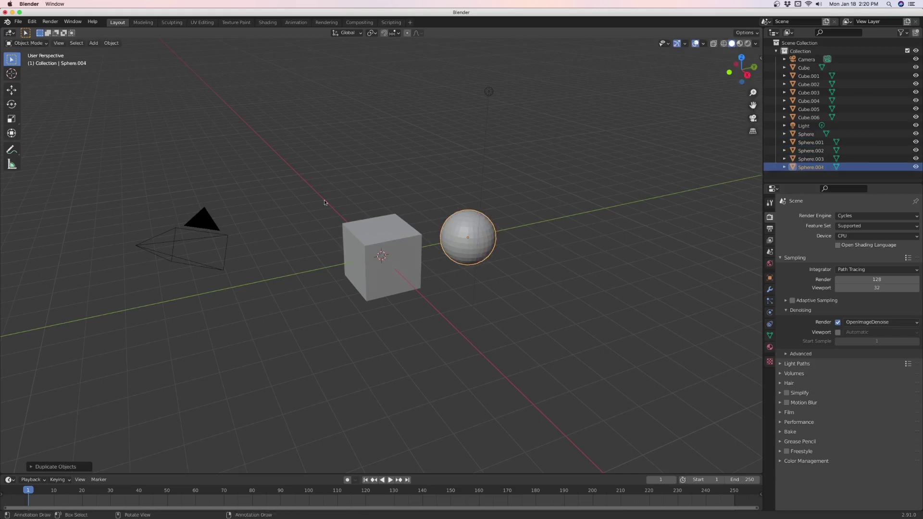
Move the spheres and light back along Y so the spheres sit inside the cube.
drag(445, 196, 512, 299)
key(g)
key(y)
click(370, 250)
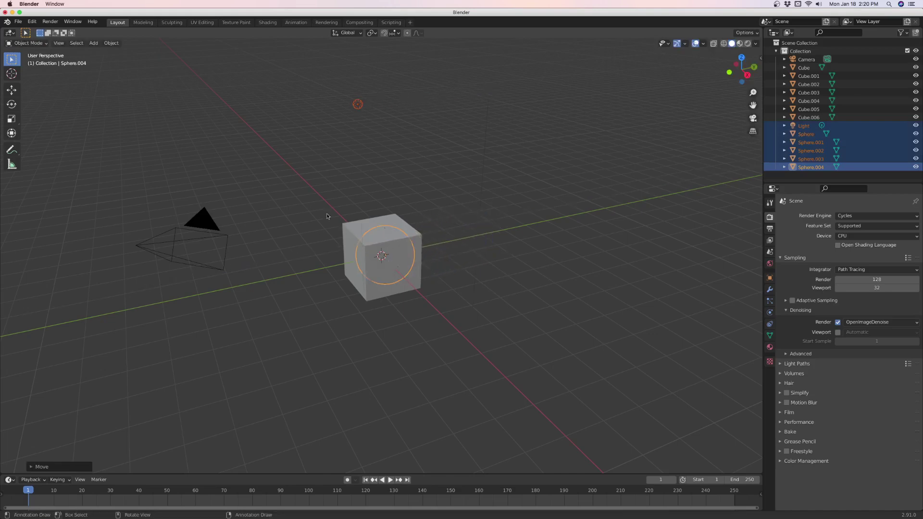
Select the cubes and spheres in the Outliner, check the N sidebar, then deselect everything.
shift+drag(326, 212, 469, 310)
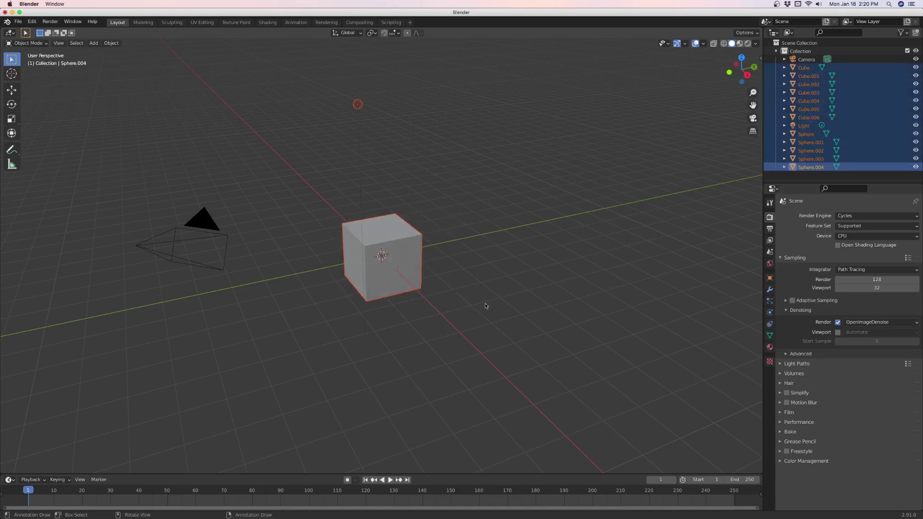
click(848, 70)
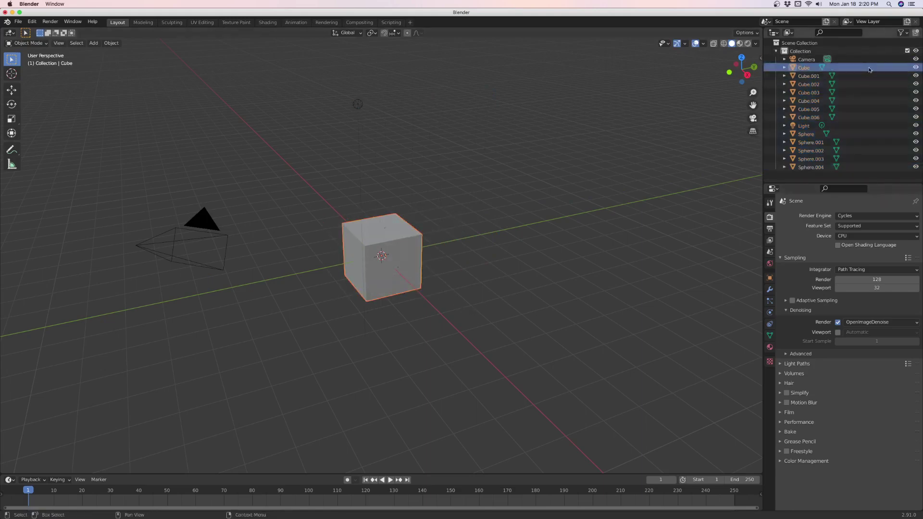
drag(865, 67, 797, 119)
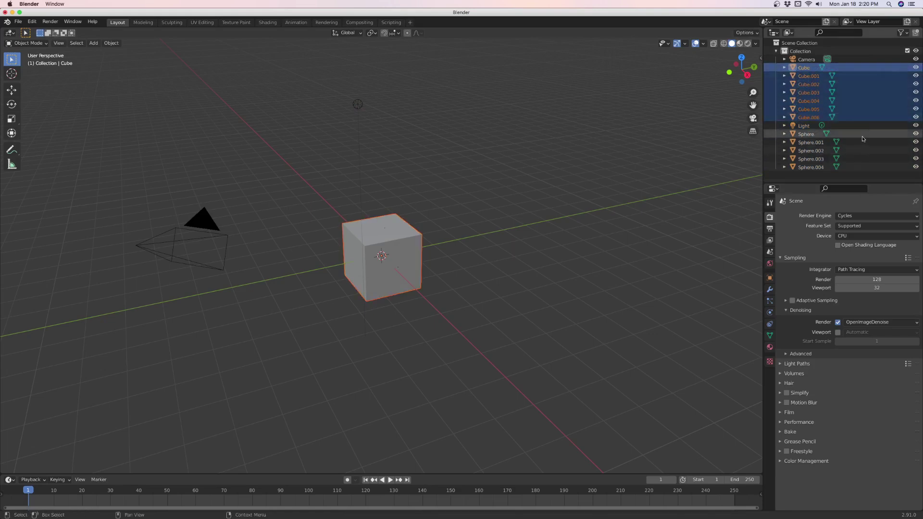
drag(865, 137, 790, 177)
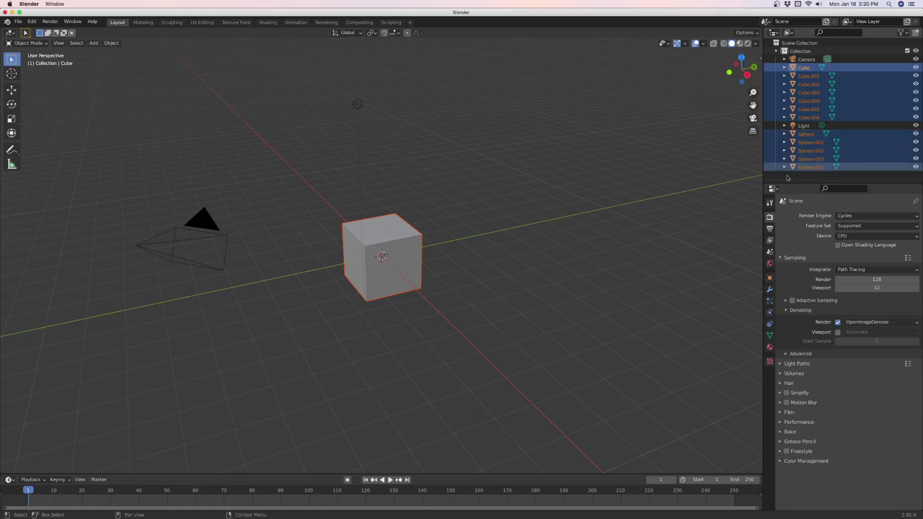
click(759, 57)
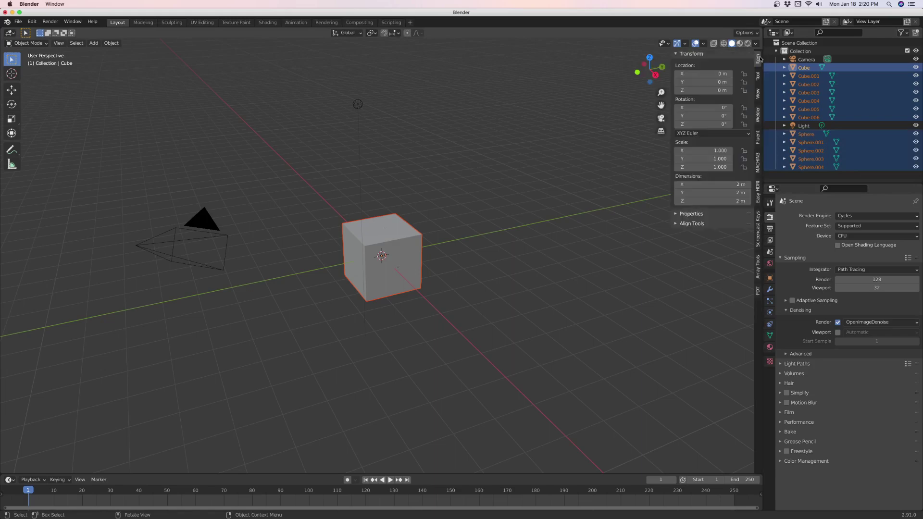
click(758, 229)
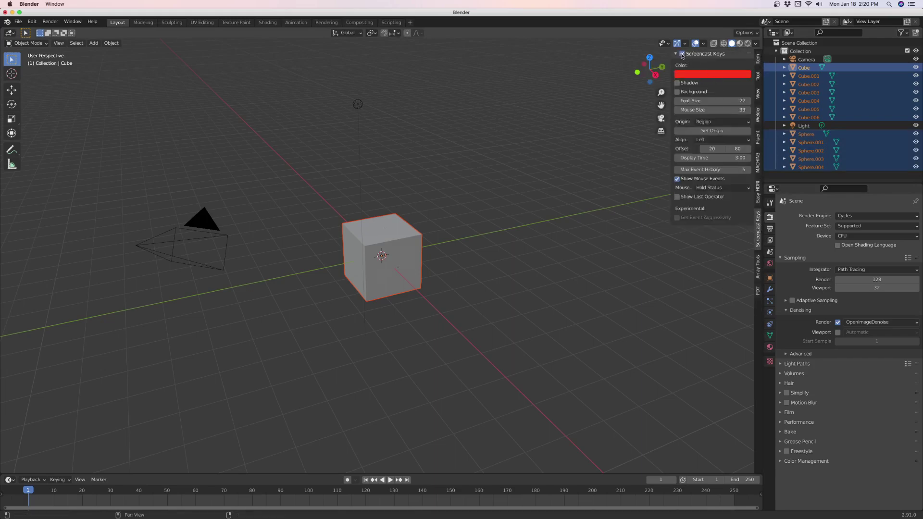
click(635, 246)
key(n)
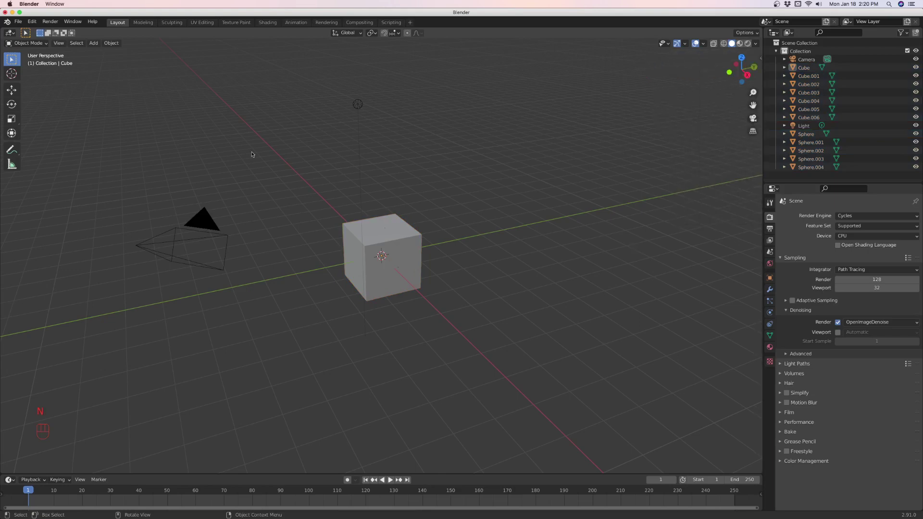
Open Preferences and browse the add-on installer to Dropbox > Blender-Config > Addons_2.9, then cancel.
click(32, 21)
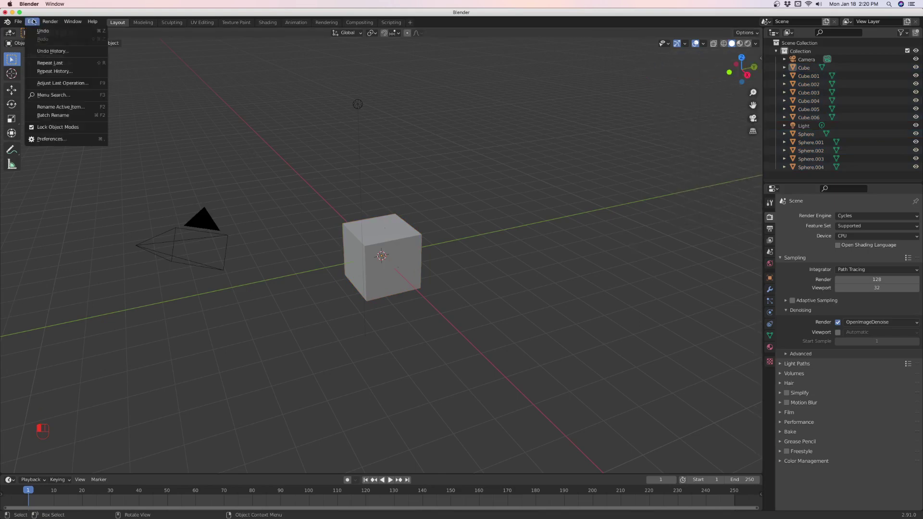
click(55, 140)
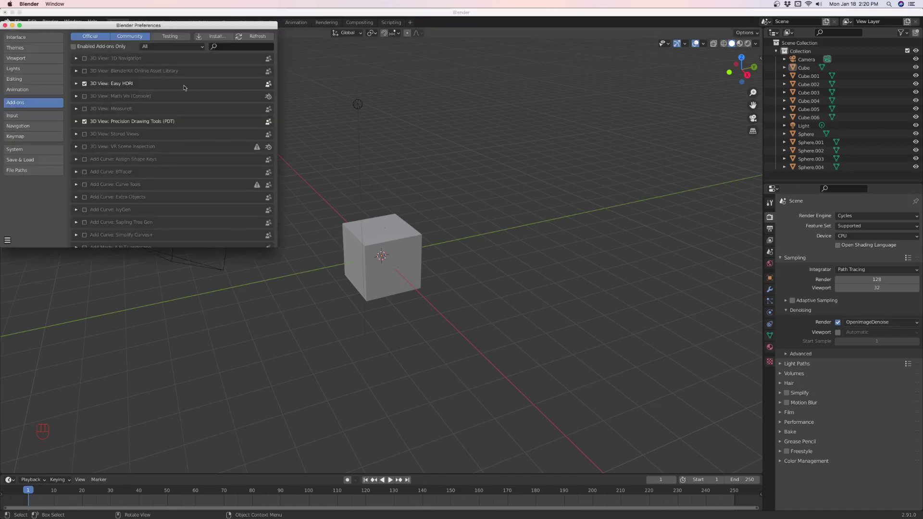
click(216, 37)
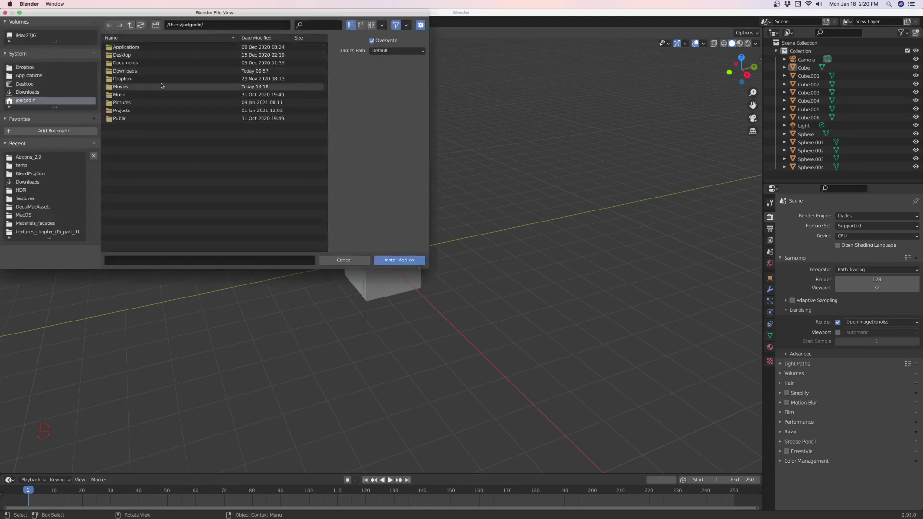
click(26, 68)
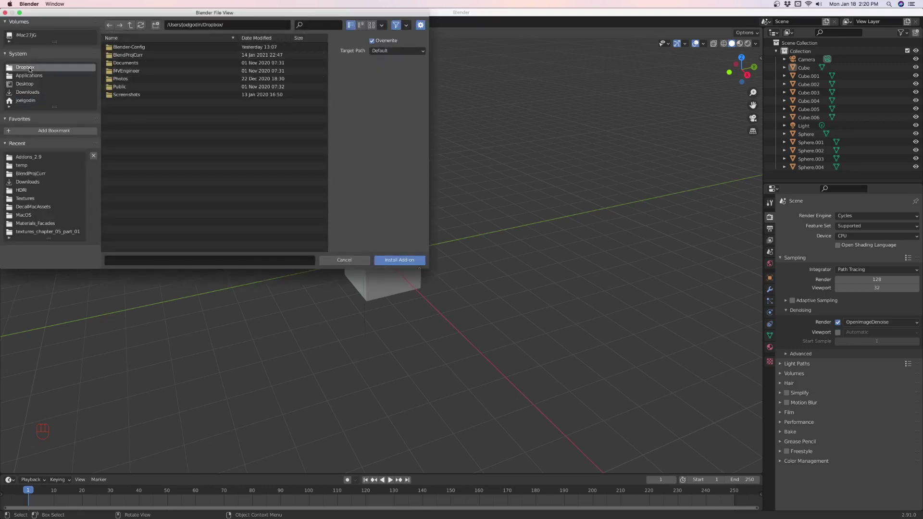
click(137, 47)
double_click(168, 56)
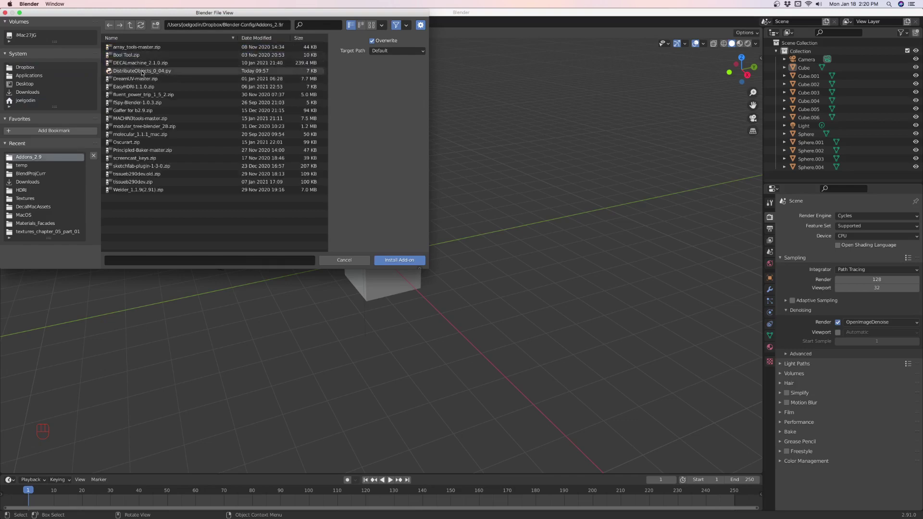
click(344, 260)
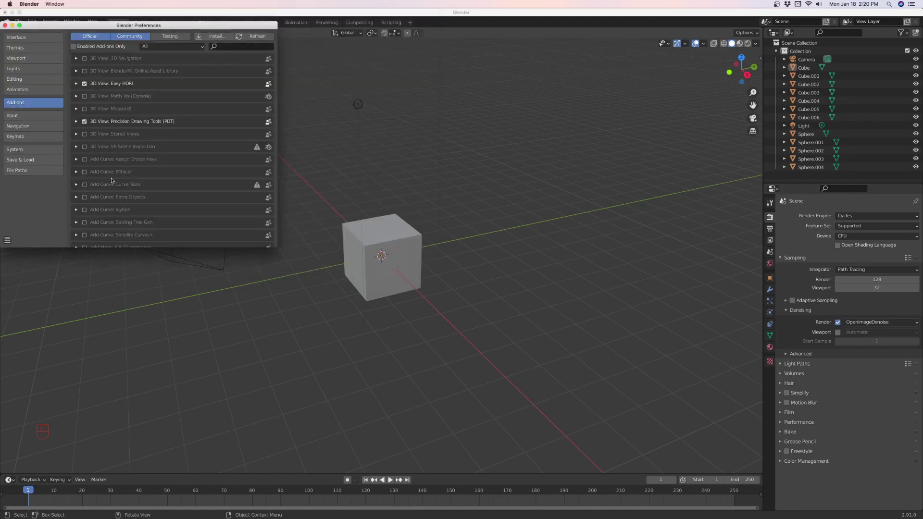
Search the add-ons for 'dis' and expand the Usability: Distribute Objects details.
click(228, 46)
text(dis)
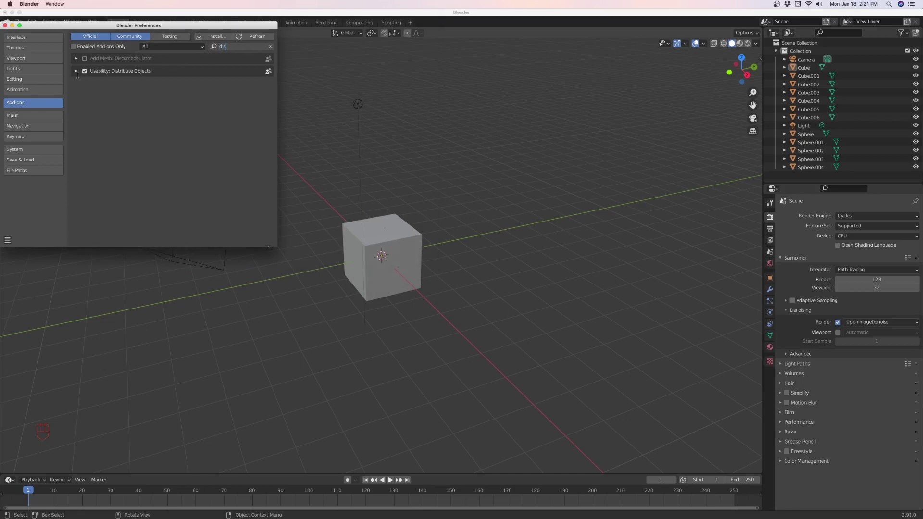
key(Return)
click(76, 71)
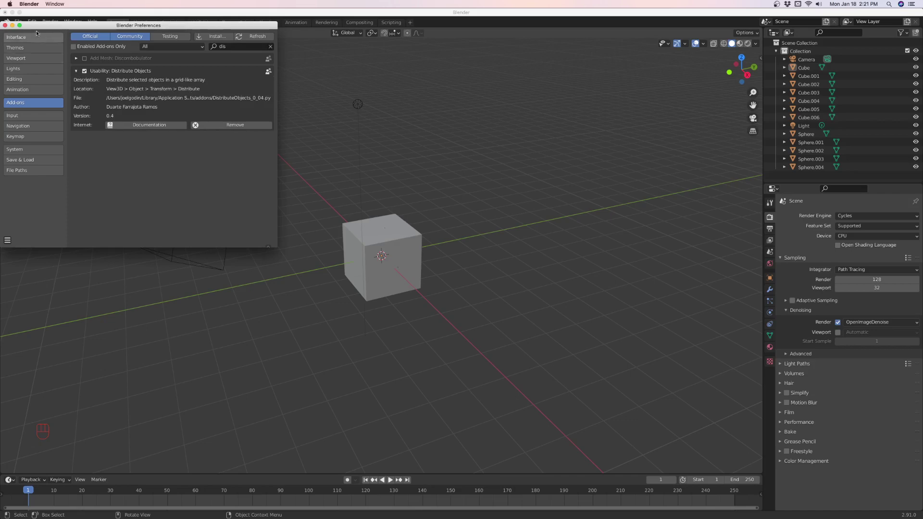
Close Preferences and select Cube through Cube.006 plus all Sphere rows in the Outliner.
click(5, 25)
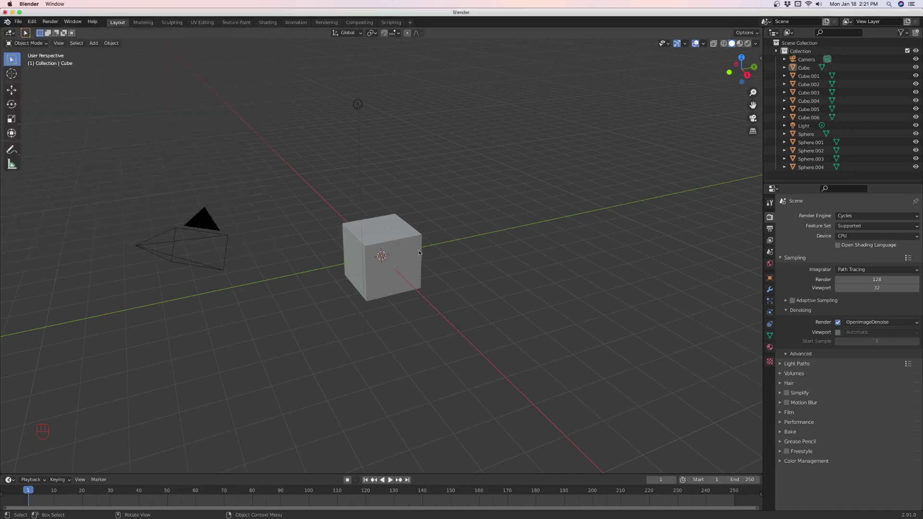
click(399, 248)
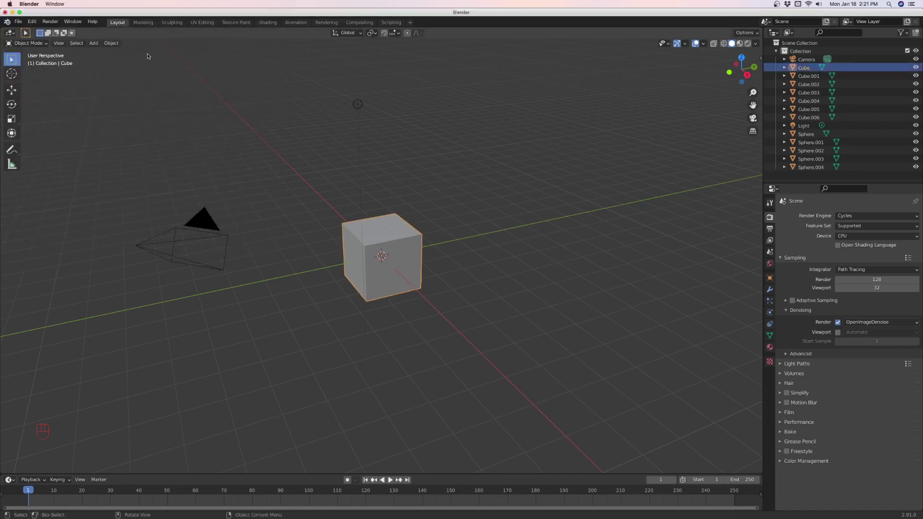
click(111, 44)
mouse_move(118, 53)
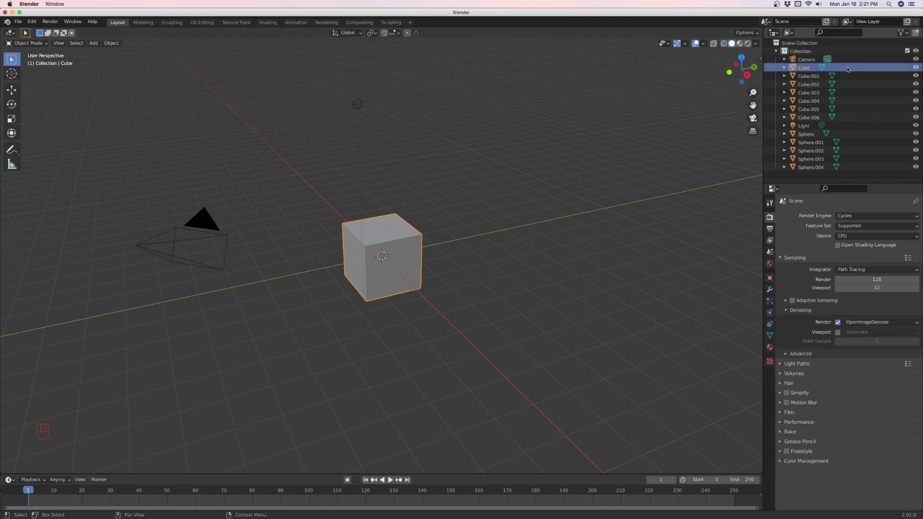
shift+click(793, 119)
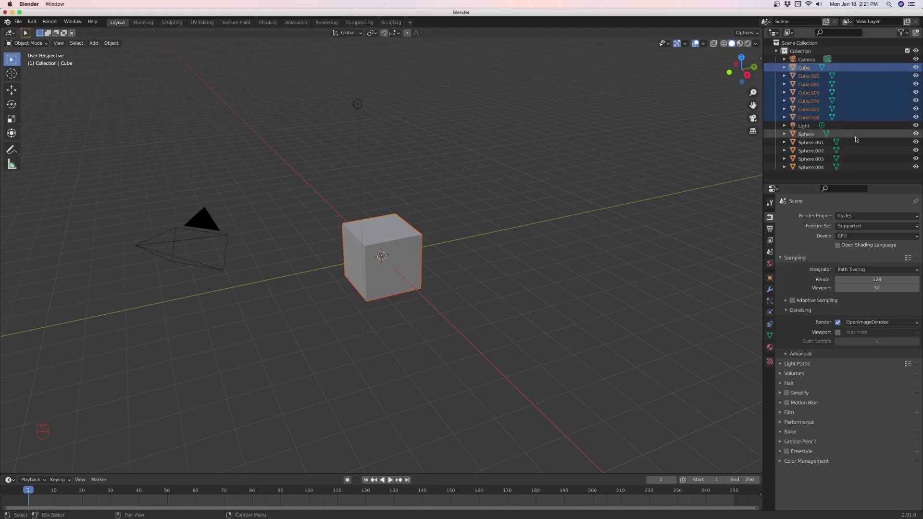
shift+drag(858, 133, 786, 173)
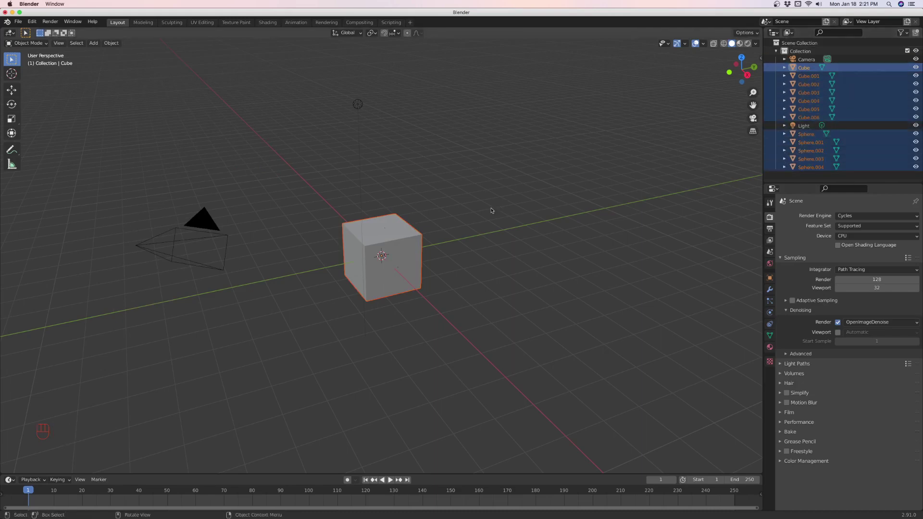
Run Object > Transform > Distribute Objects on the selection and expand its operator panel.
click(111, 43)
mouse_move(118, 52)
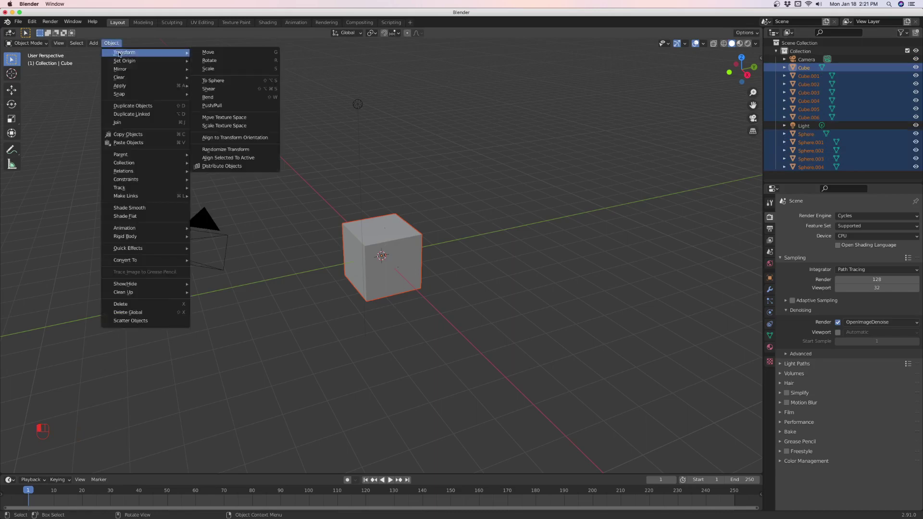
click(222, 166)
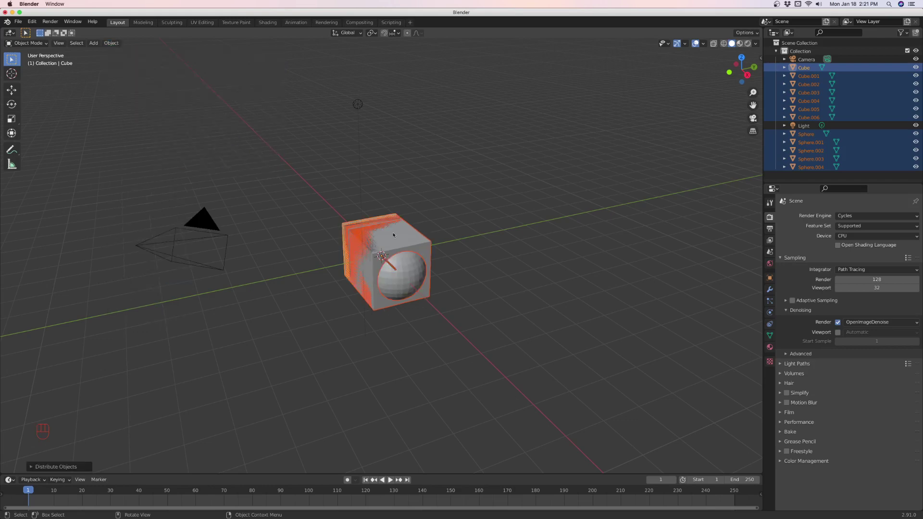
click(32, 467)
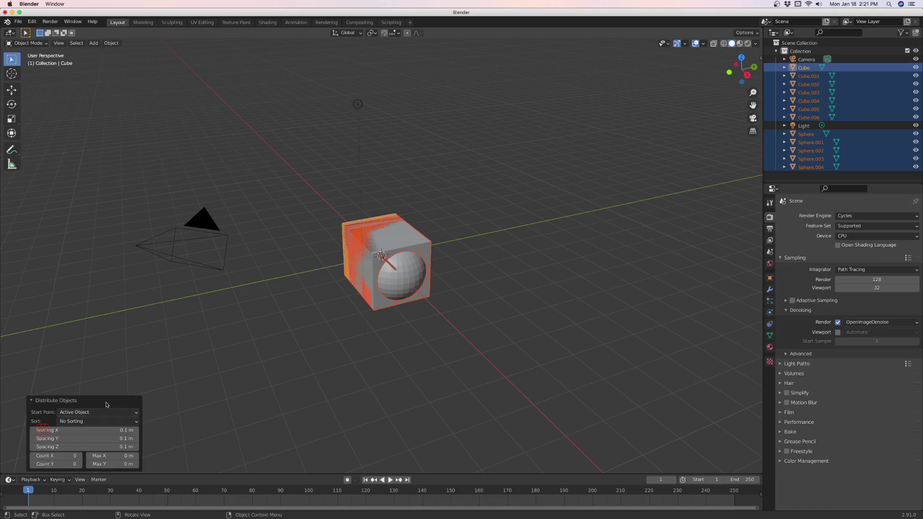
click(134, 399)
click(28, 467)
click(760, 58)
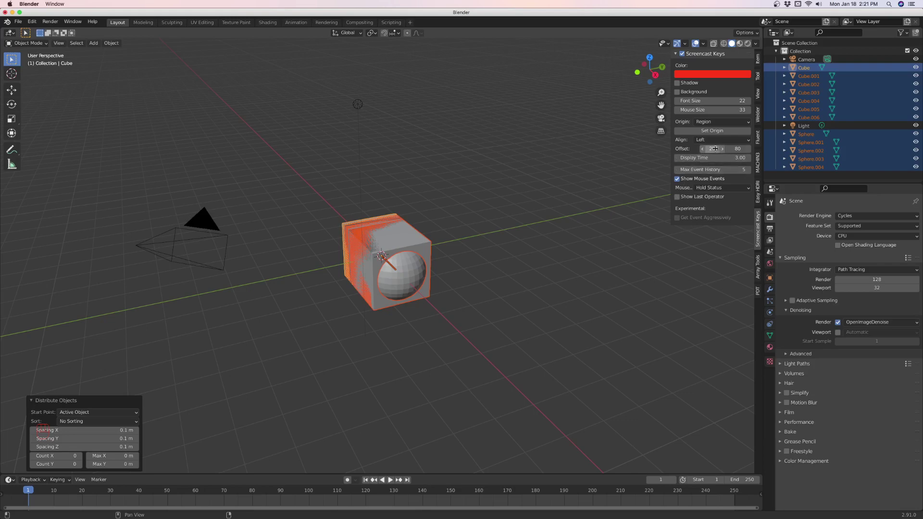
drag(714, 149, 772, 149)
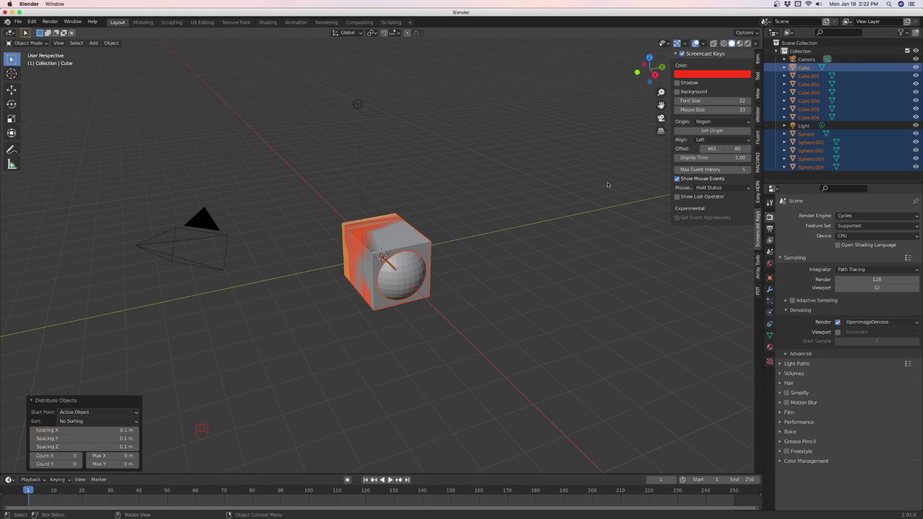
key(n)
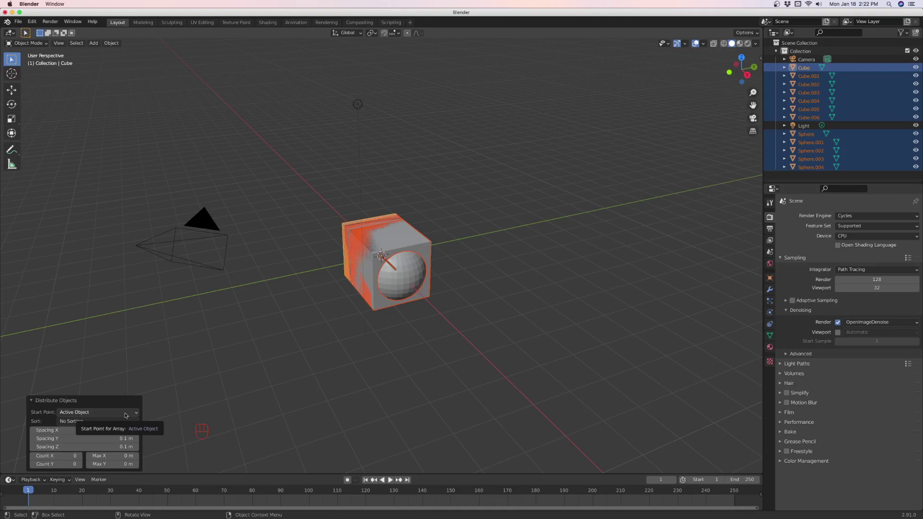
click(84, 415)
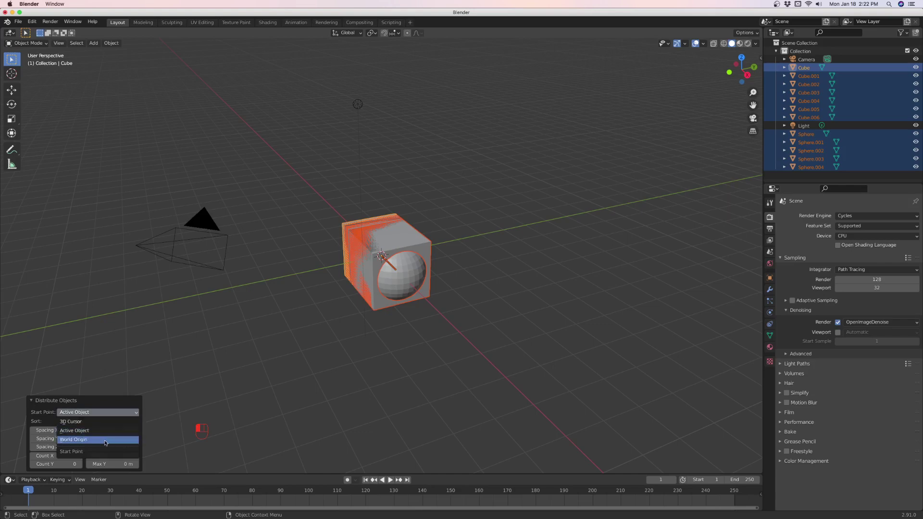
click(85, 413)
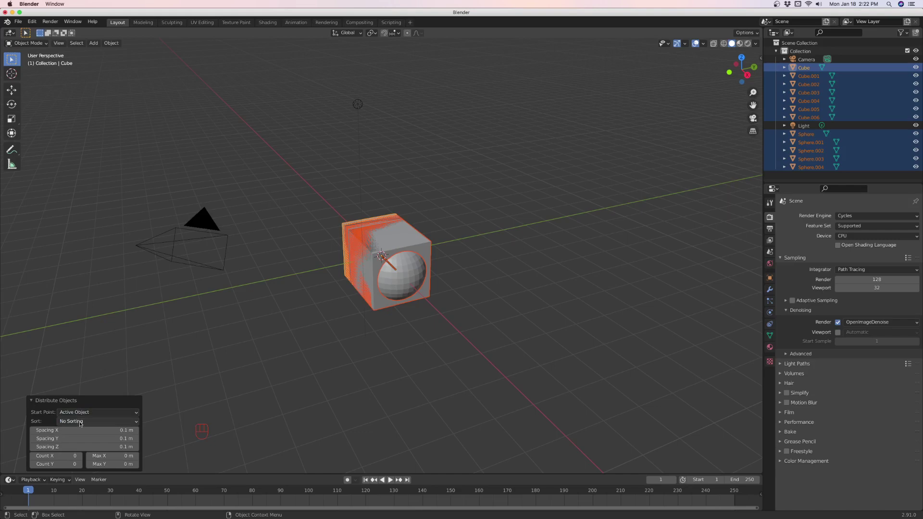
click(78, 423)
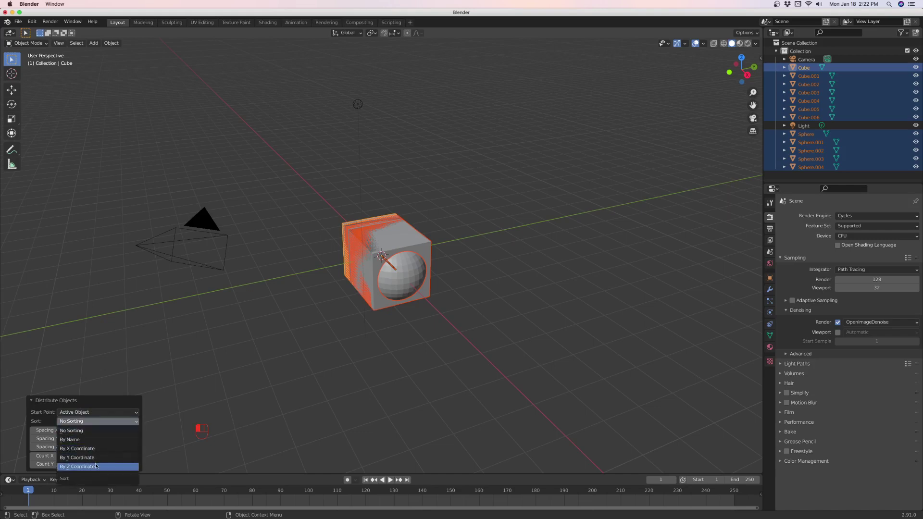
click(61, 401)
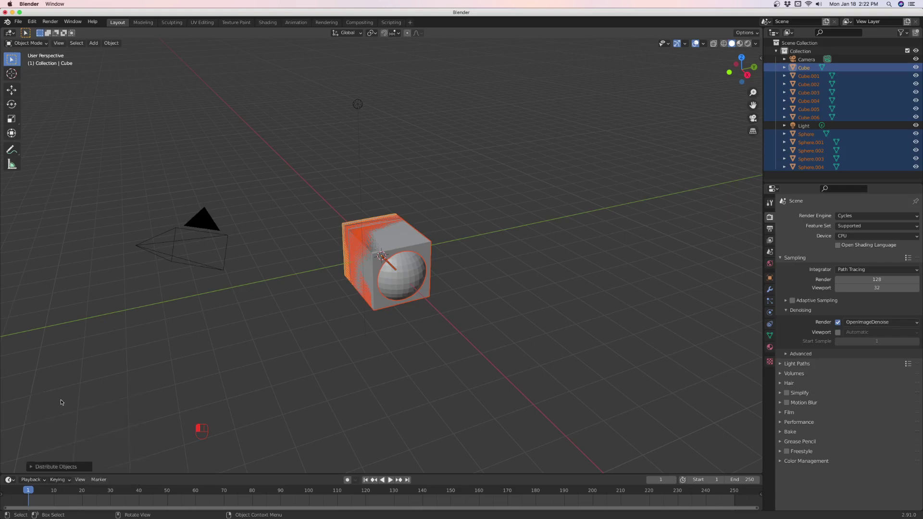
Set Count X to 1 in the Distribute Objects panel, then undo back to the original layout.
click(61, 466)
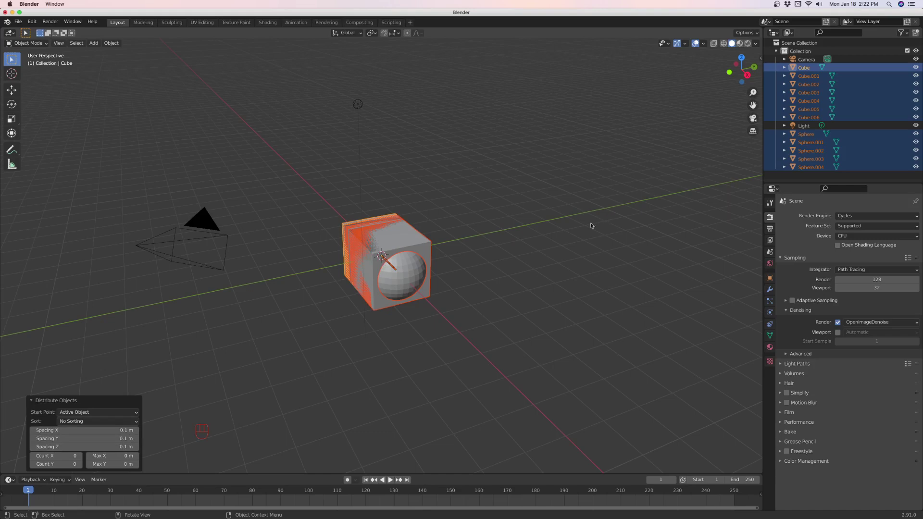
click(59, 456)
text(1)
key(Return)
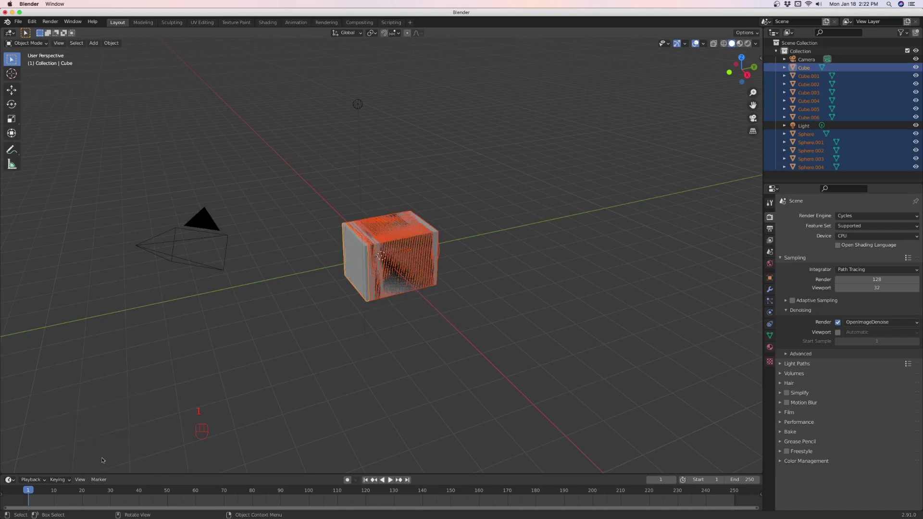
key(super+z)
key(super+z)
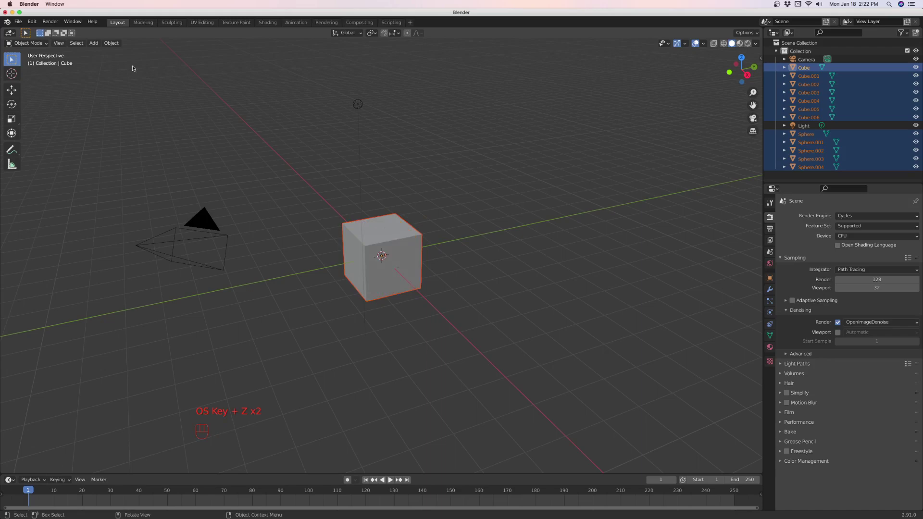
Run Distribute Objects again from the Object menu and set Count Y to 1.
click(111, 43)
mouse_move(125, 53)
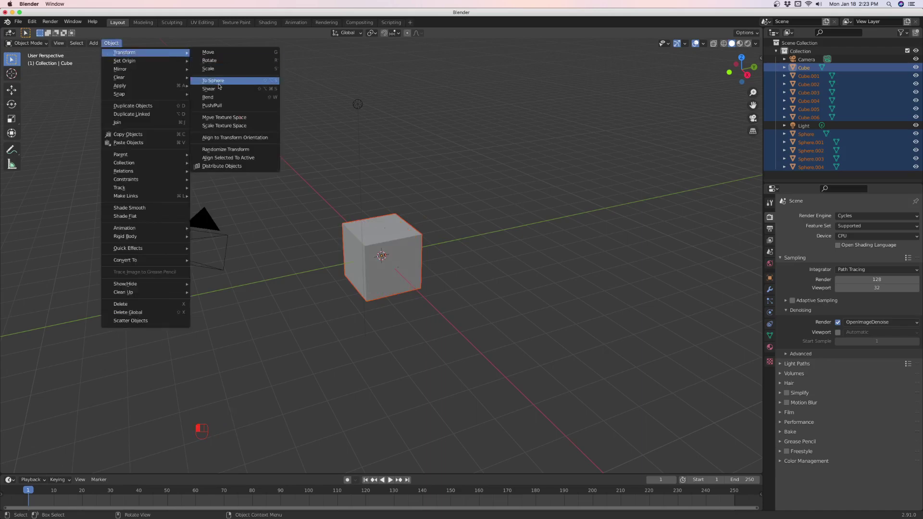
click(226, 167)
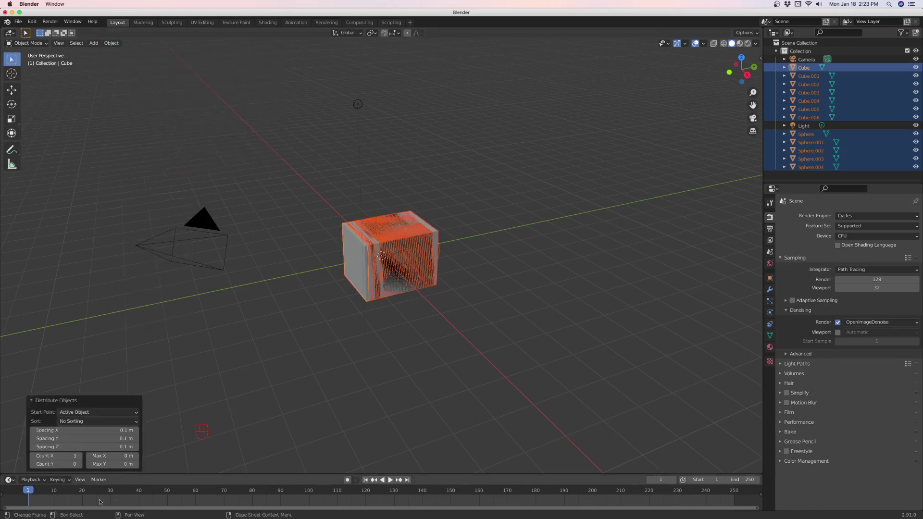
click(54, 464)
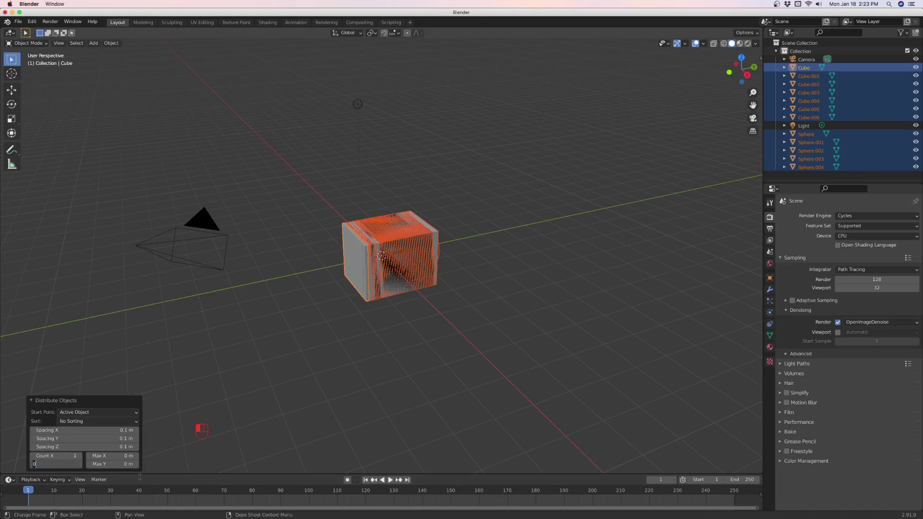
text(1)
key(Return)
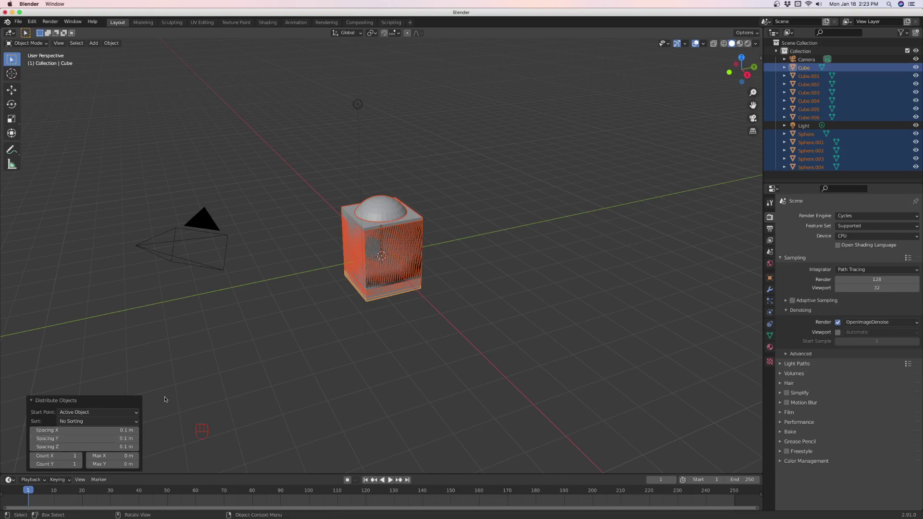
Set the distribution spacing to X 0 m, Y 2 m and Z 0 m.
click(67, 431)
text(0)
key(Return)
click(70, 439)
text(2)
key(Return)
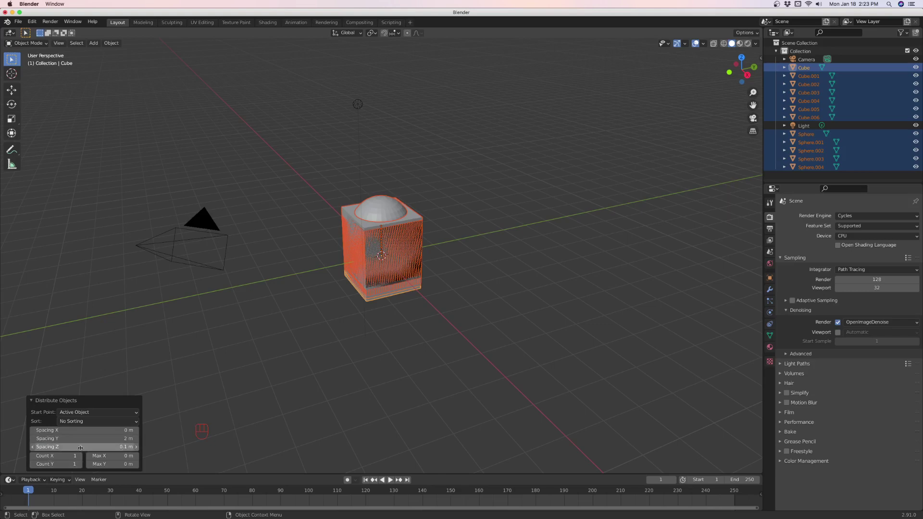
click(80, 447)
text(0)
key(Return)
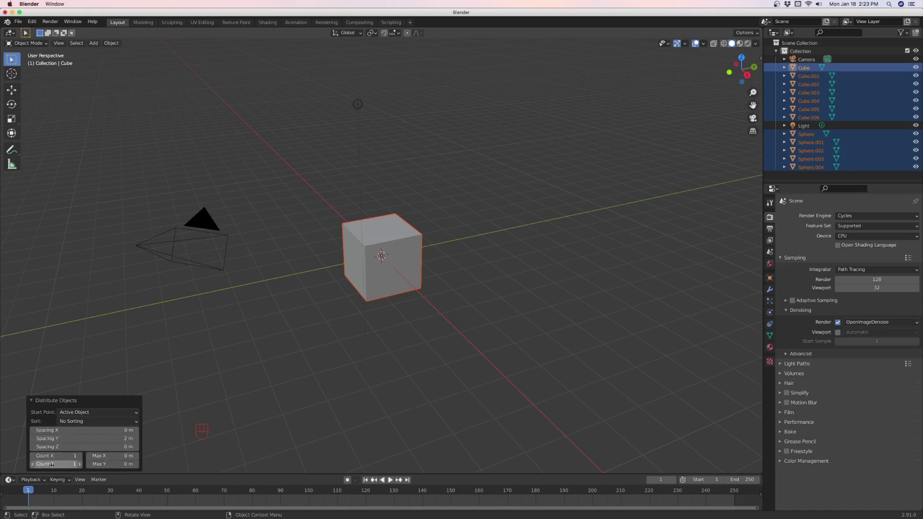
Raise Count Y to 12 and widen Spacing Y to about 2.9 m.
drag(49, 465, 115, 464)
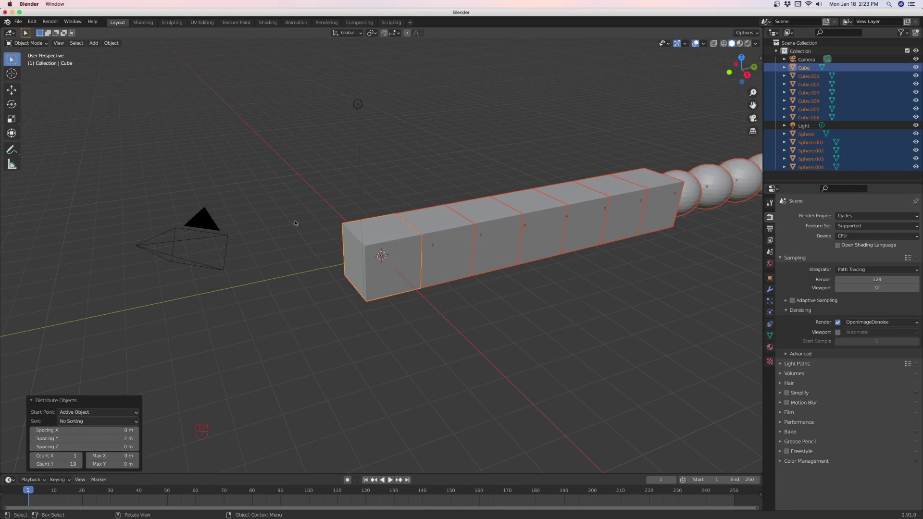
scroll(236, 293, down, 4)
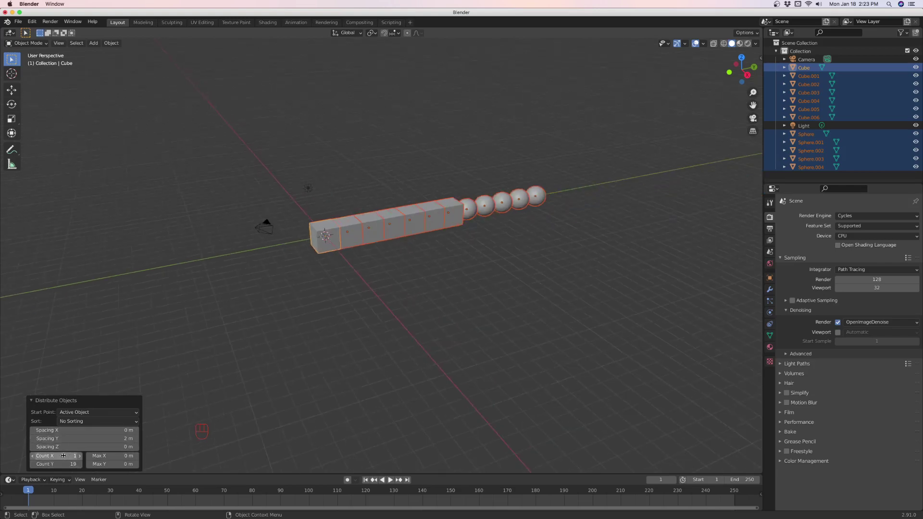
drag(53, 465, 96, 464)
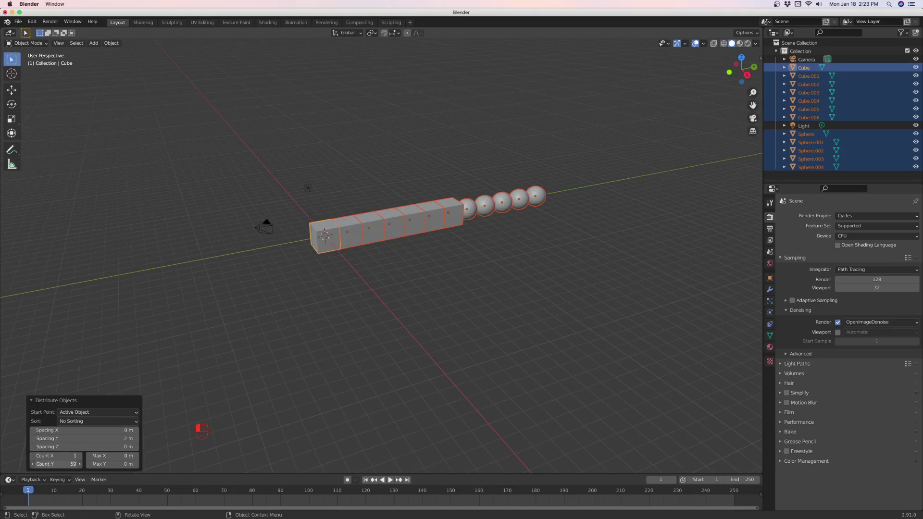
drag(55, 464, 50, 465)
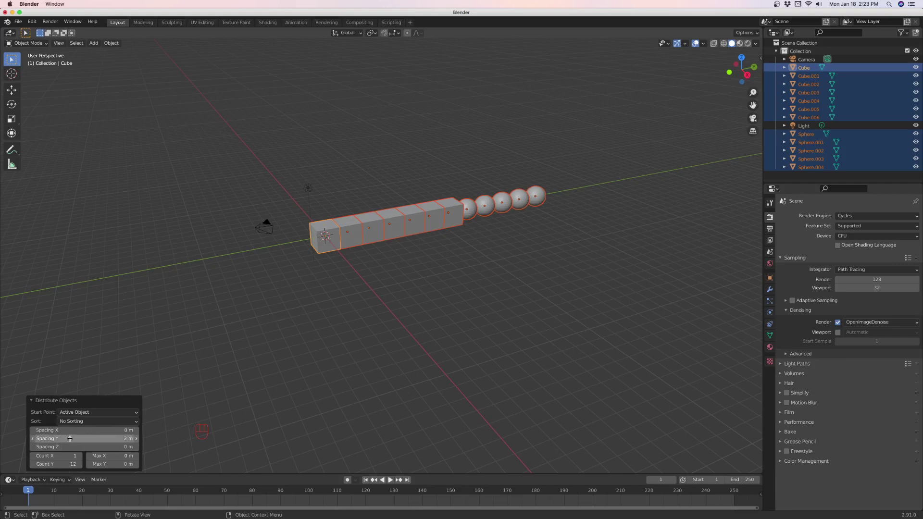
mouse_move(66, 438)
mouse_down()
mouse_move(81, 439)
mouse_move(69, 442)
mouse_up()
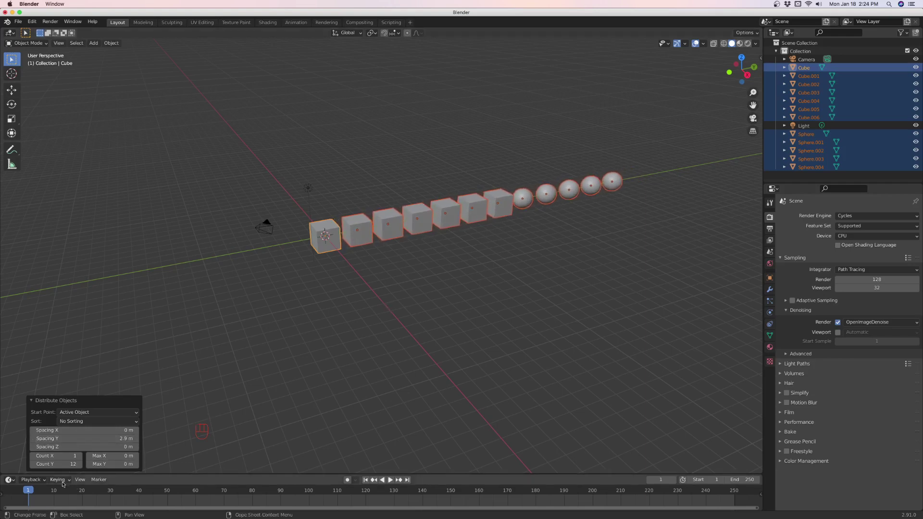
Set Count Y 1, Count X 12, Spacing Y 0 m and Spacing X 2.9 m.
click(61, 464)
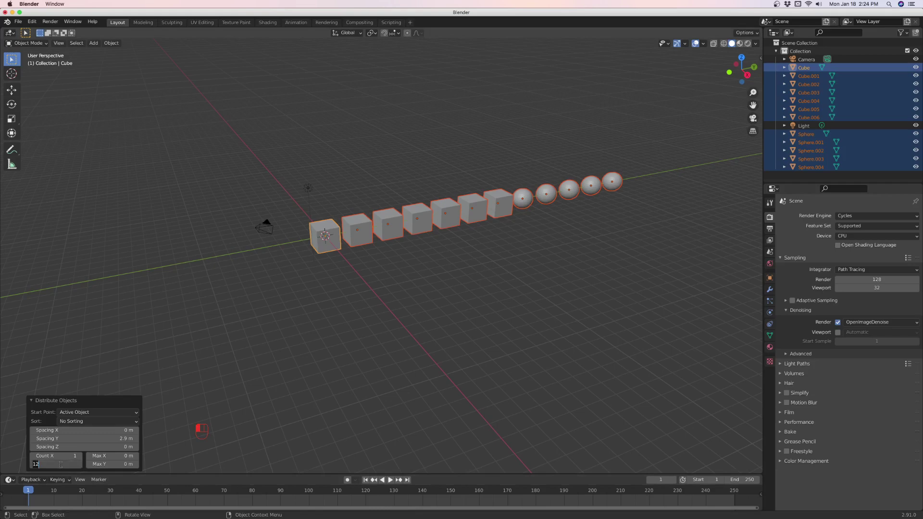
text(1)
key(Return)
click(57, 457)
text(12)
key(Return)
click(94, 438)
text(0)
key(Return)
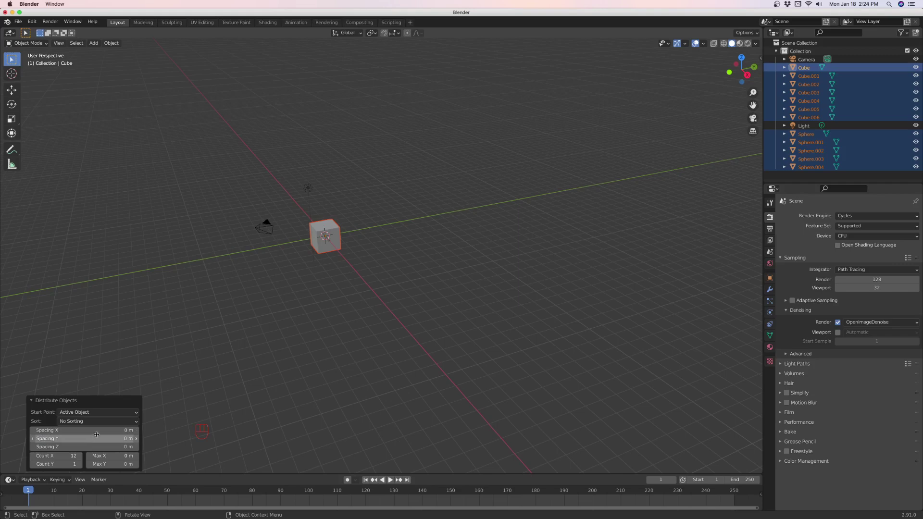
click(97, 430)
text(2.)
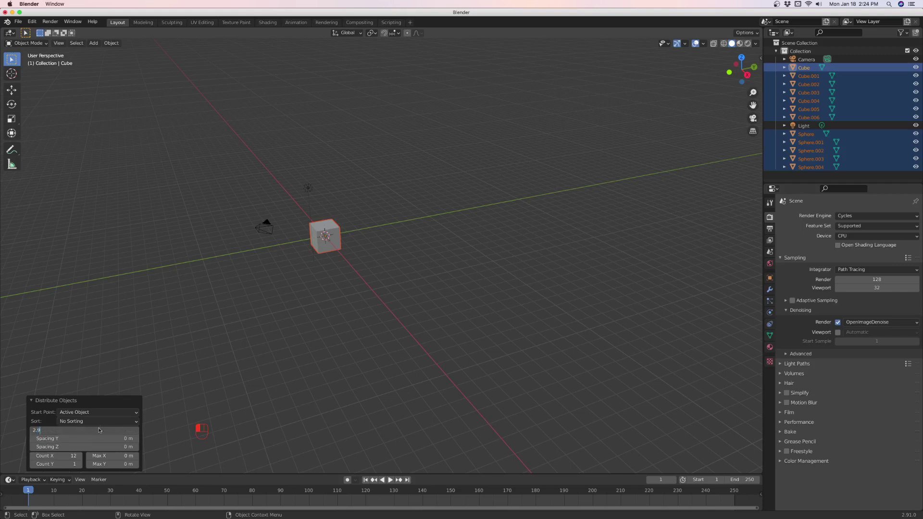
text(9)
key(Return)
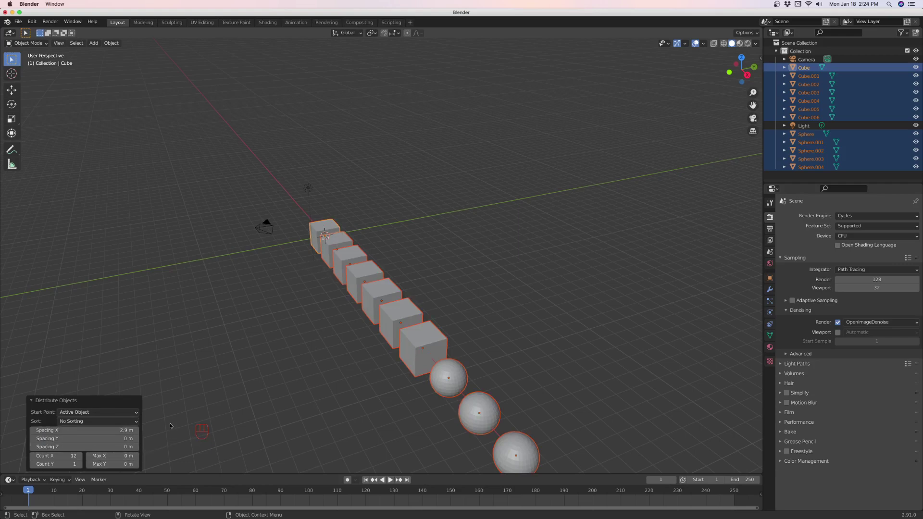
Set Count X to 1 and reset Spacing X to 0 m.
click(59, 463)
click(59, 456)
text(1)
key(Return)
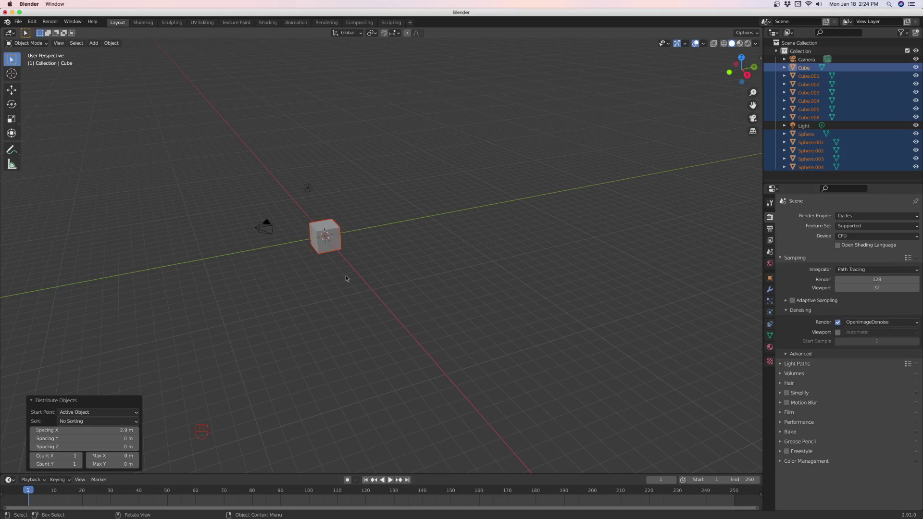
drag(90, 432, 90, 432)
Set Spacing Z to 2.9 m so the objects stack upward along Z.
click(87, 446)
text(2.9)
key(Return)
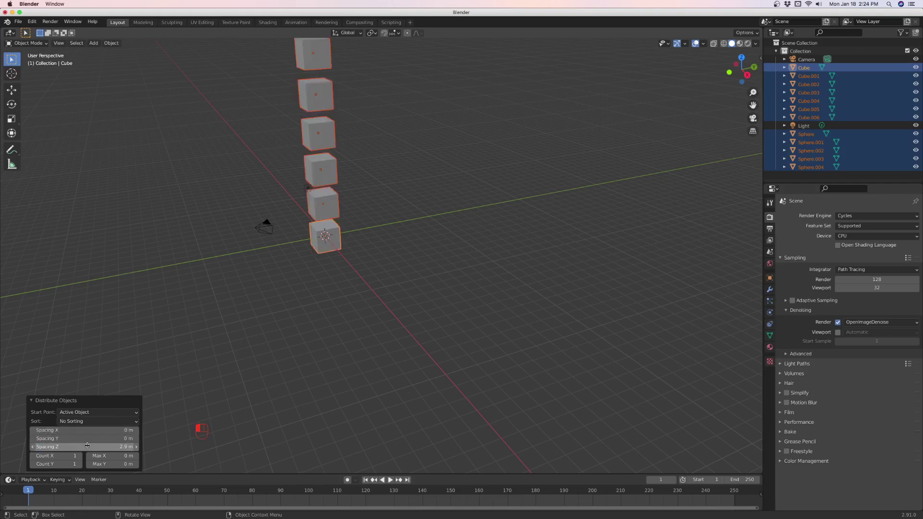
scroll(296, 358, down, 3)
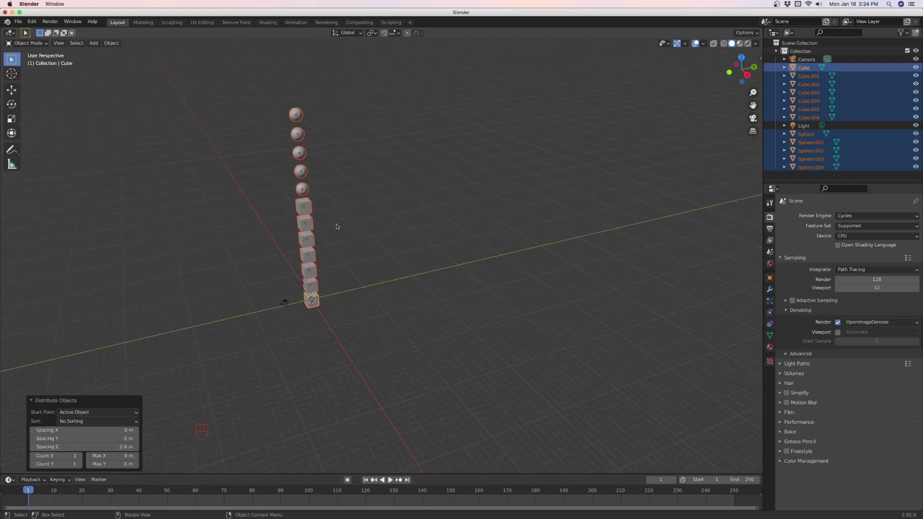
scroll(345, 244, down, 1)
scroll(294, 275, up, 2)
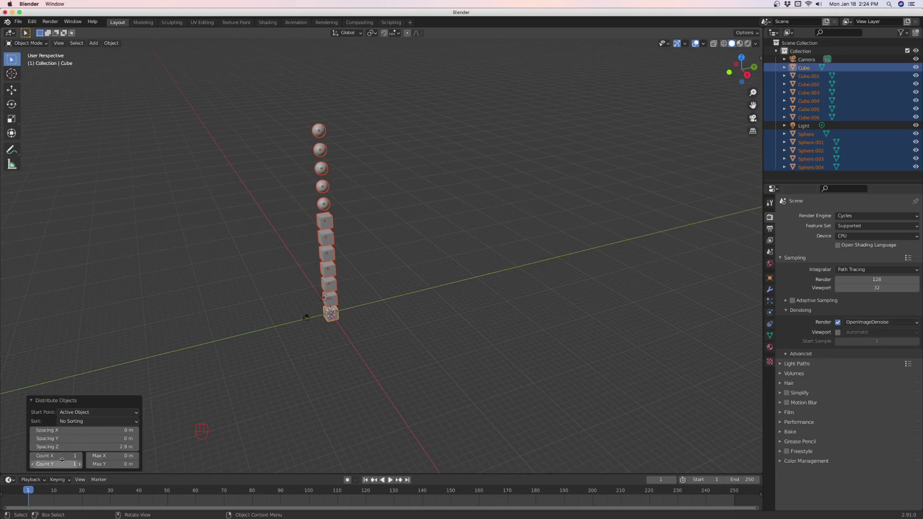
Raise Count X to 2 with 2.9 m Spacing X.
mouse_move(57, 457)
mouse_down()
mouse_move(77, 457)
mouse_move(60, 457)
mouse_up()
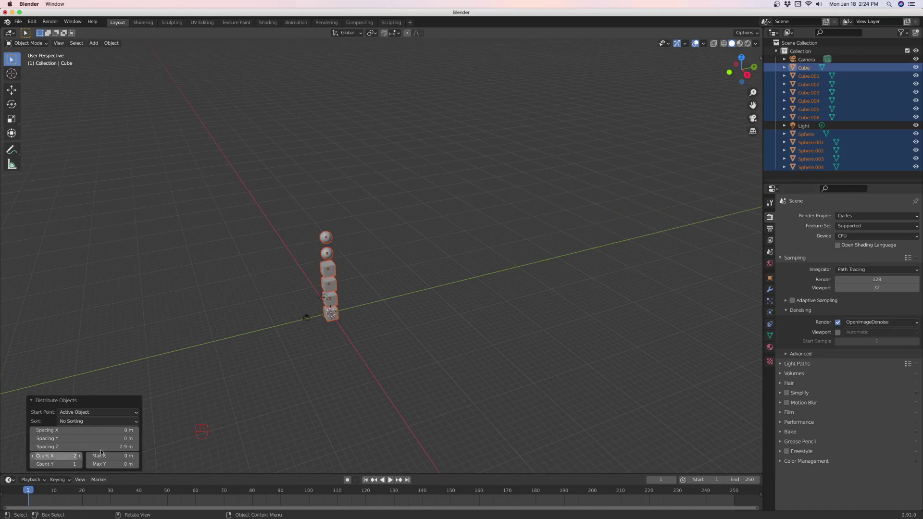
click(82, 431)
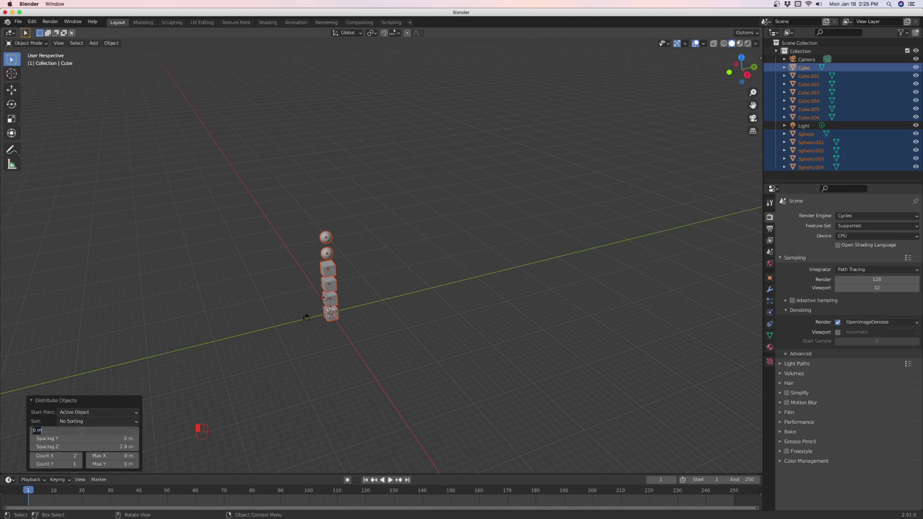
text(2.9)
key(Return)
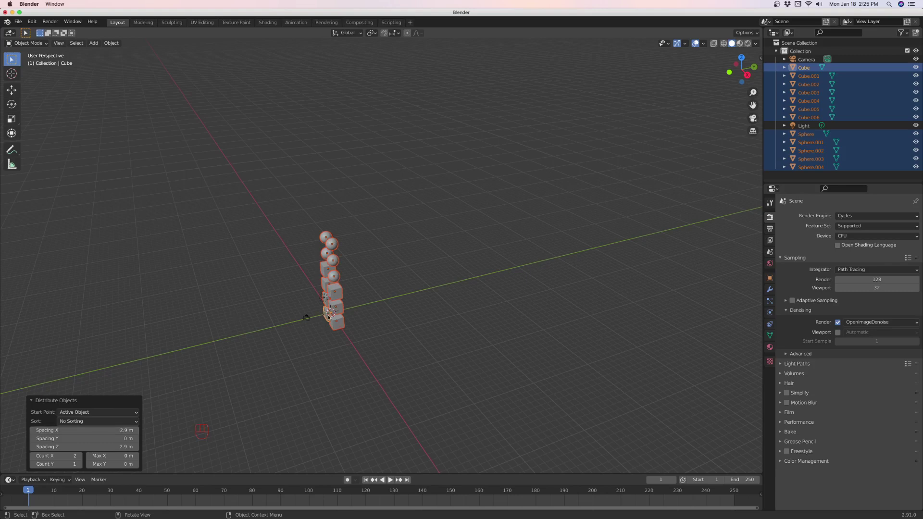
middle_drag(332, 323, 207, 346)
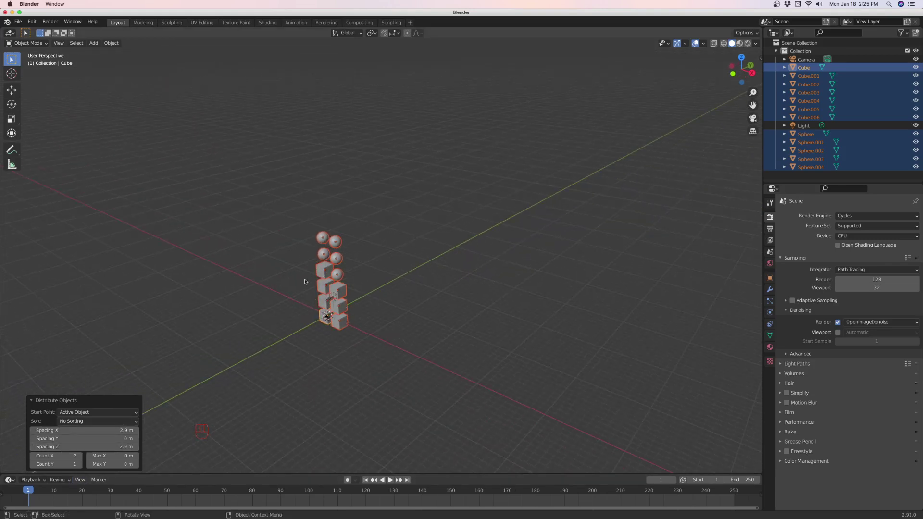
Set Count Y to 2 with 2.9 m Spacing Y, then orbit to view the grid.
click(63, 464)
text(2)
key(Return)
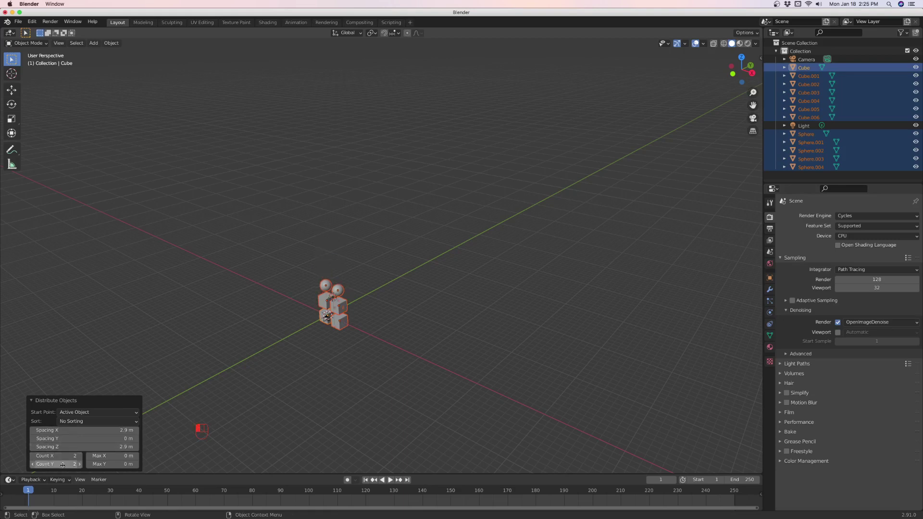
click(98, 438)
text(2.9)
key(Return)
middle_drag(384, 266, 312, 339)
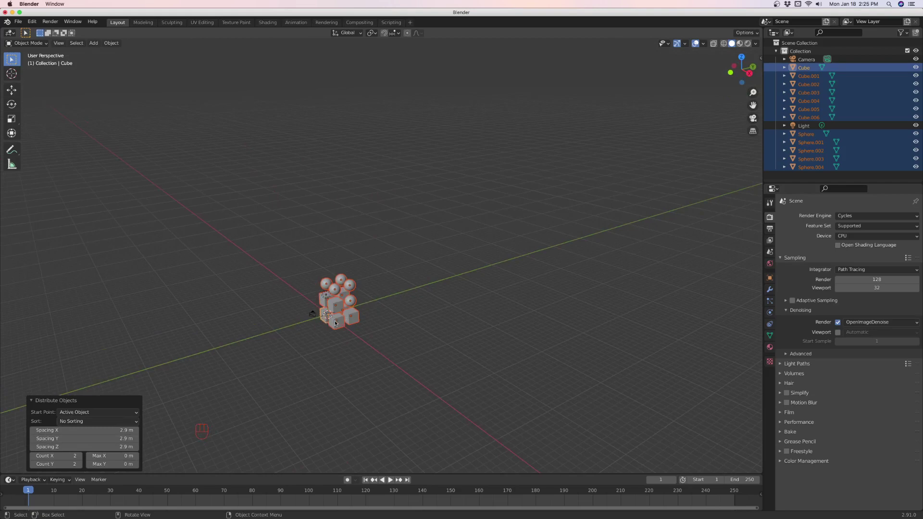
scroll(345, 311, up, 5)
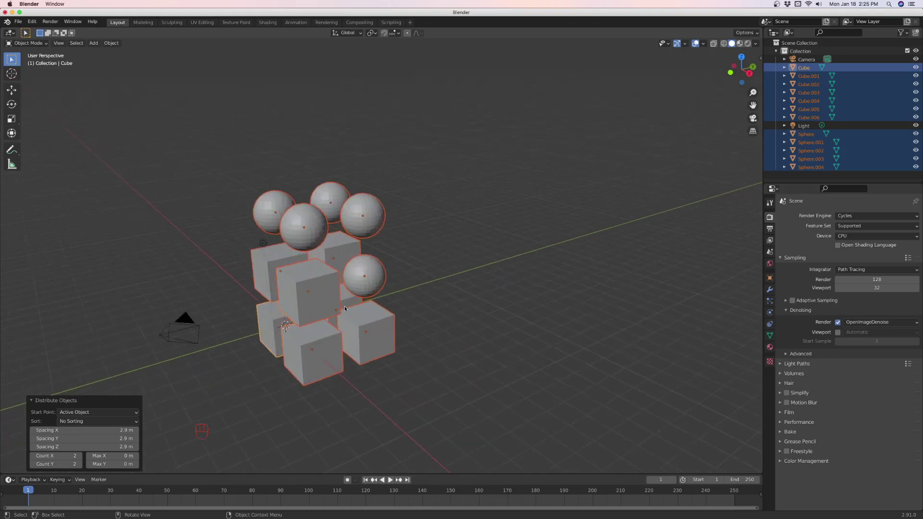
Set Spacing X, Y and Z each to 3.5 m.
alt+middle_drag(346, 311, 318, 291)
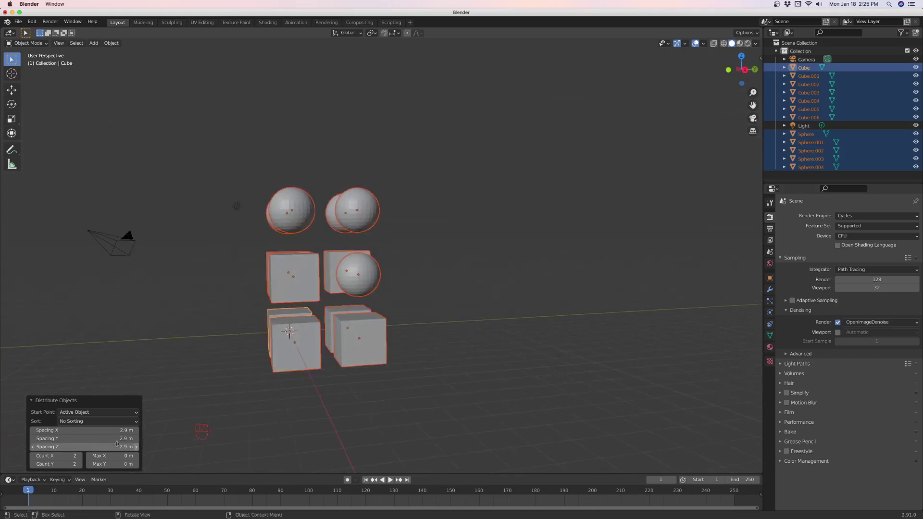
double_click(96, 431)
text(3.5)
key(Return)
double_click(87, 436)
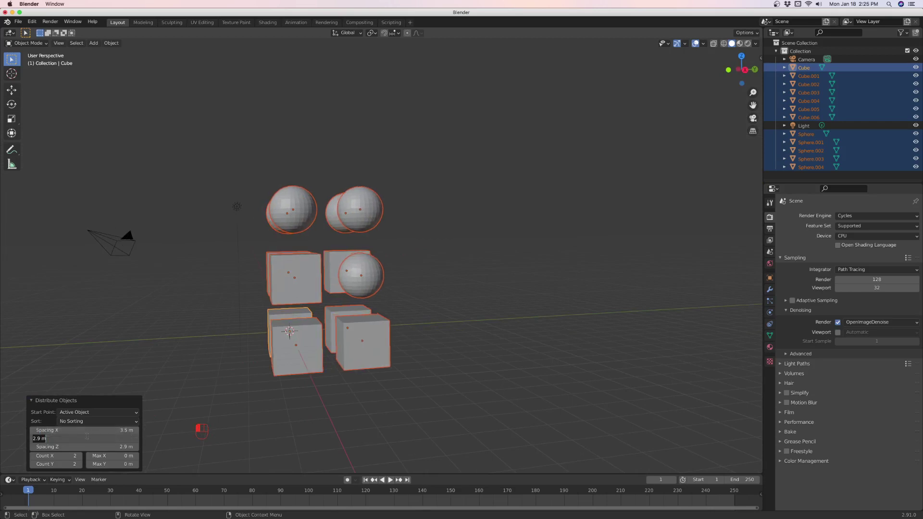
text(3.5)
key(Return)
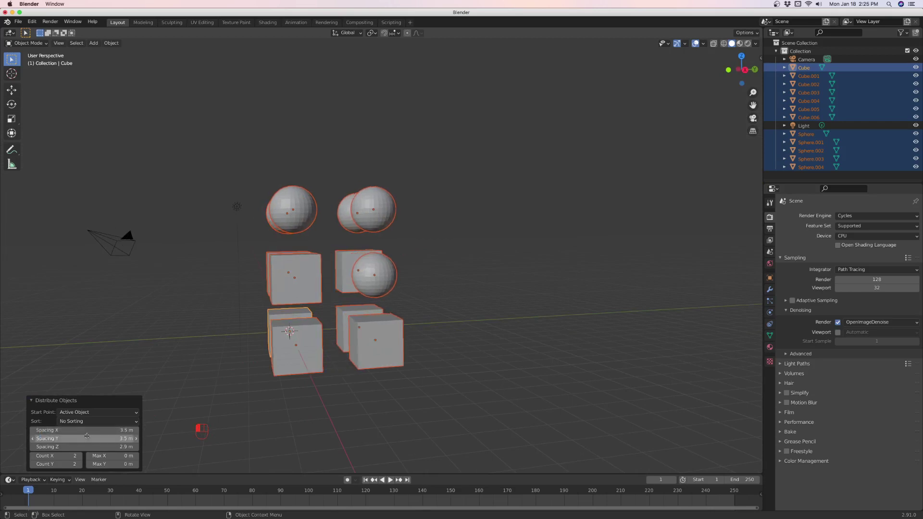
double_click(90, 445)
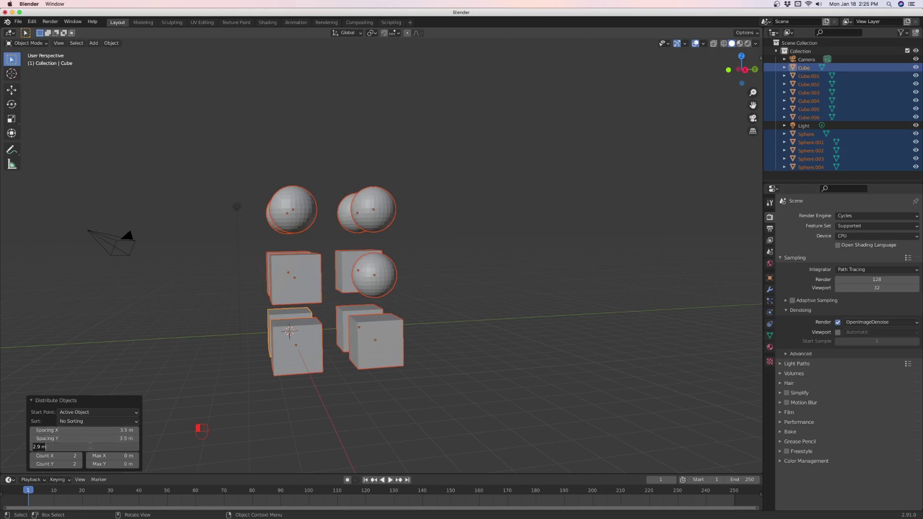
text(3.5)
key(Return)
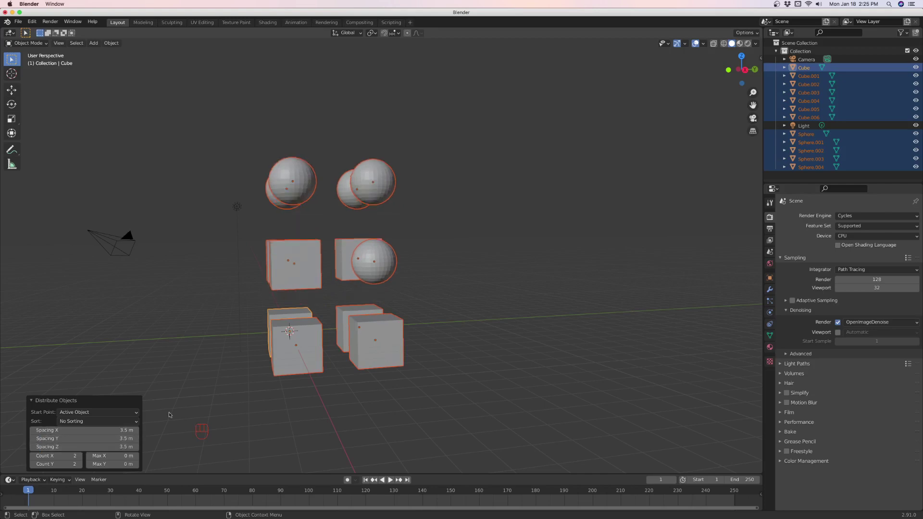
Raise Count X and Count Y to 3 to form the 3x3 grid.
click(80, 456)
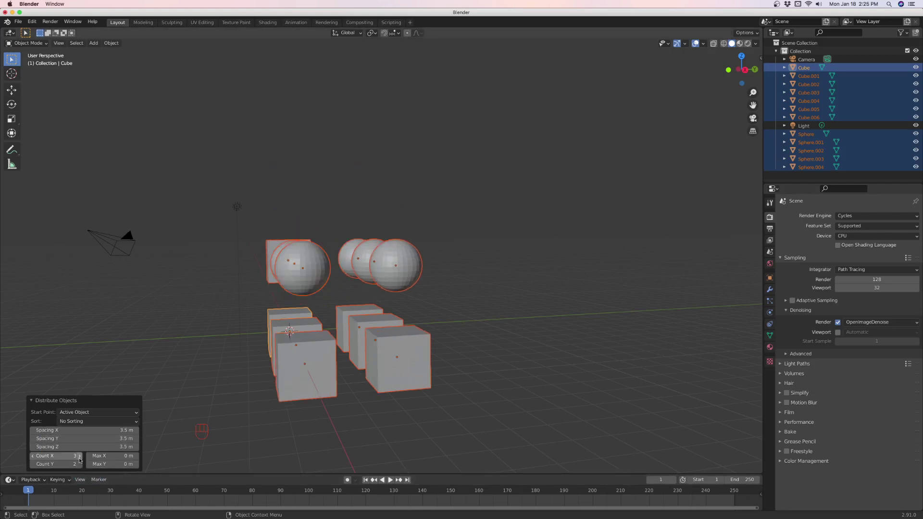
click(80, 464)
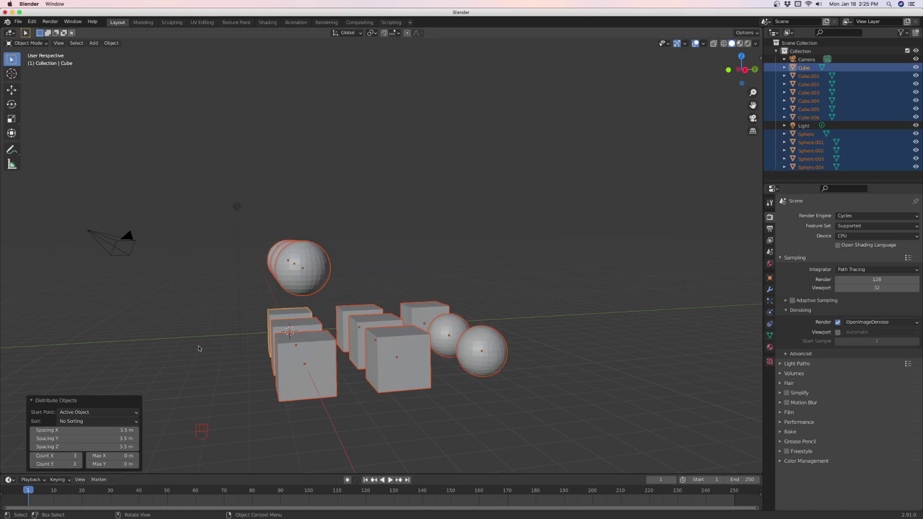
middle_drag(199, 347, 178, 366)
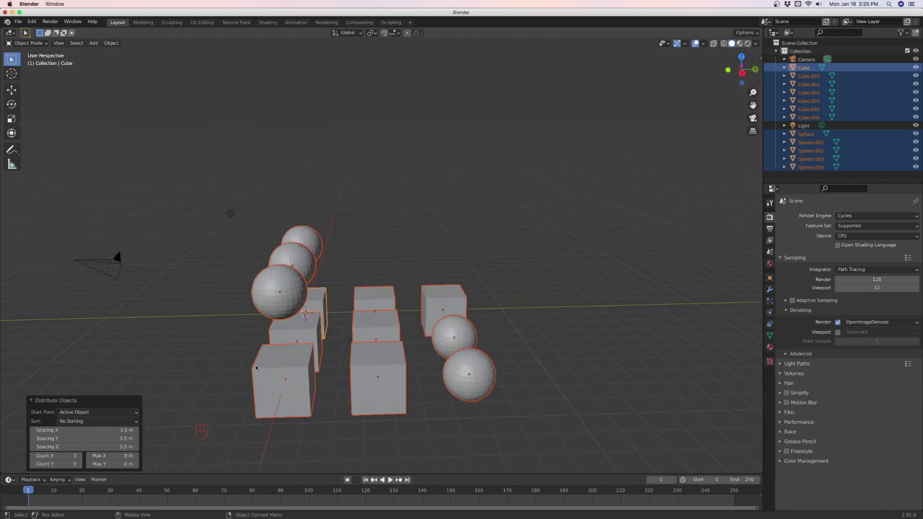
click(777, 4)
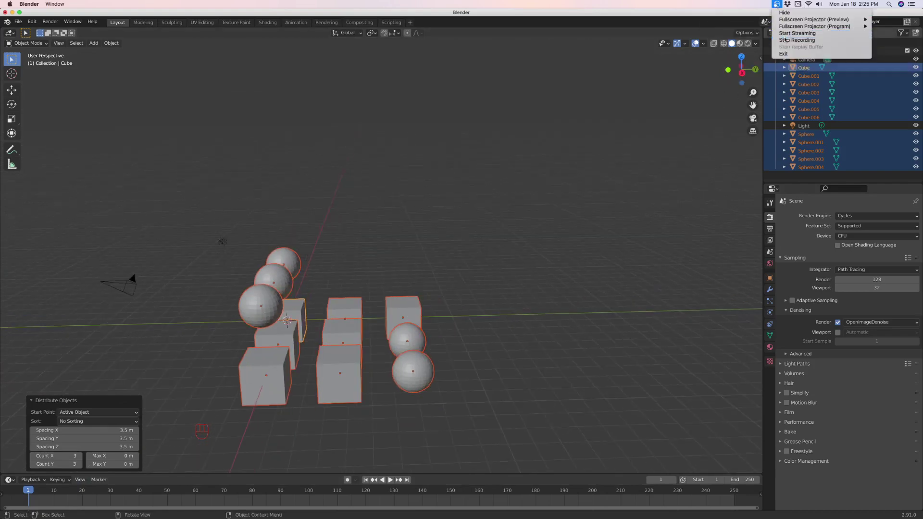